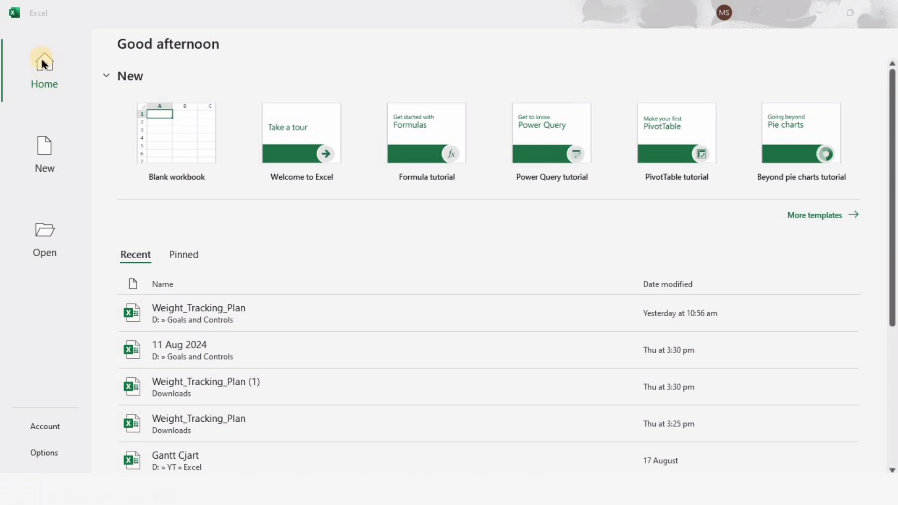
Step: Examine the start page's new-workbook options, the full template list, and the recent and pinned files
click(45, 71)
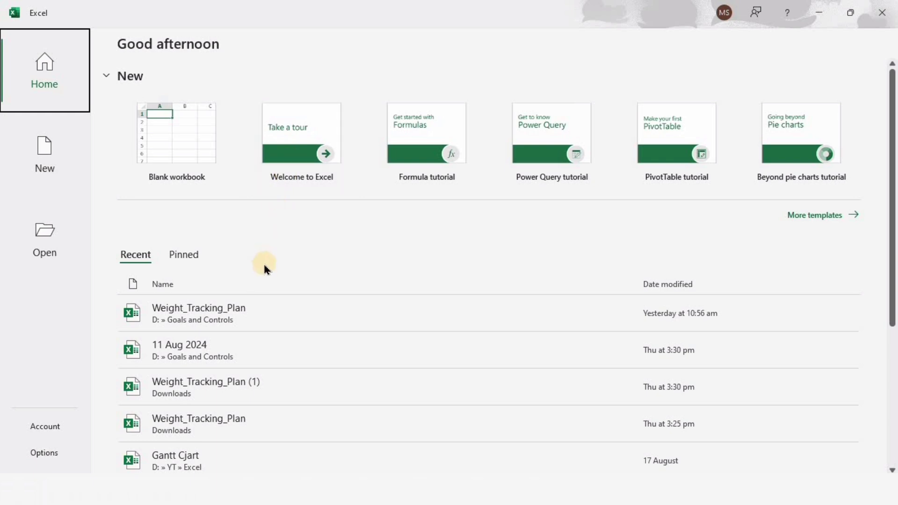
click(856, 216)
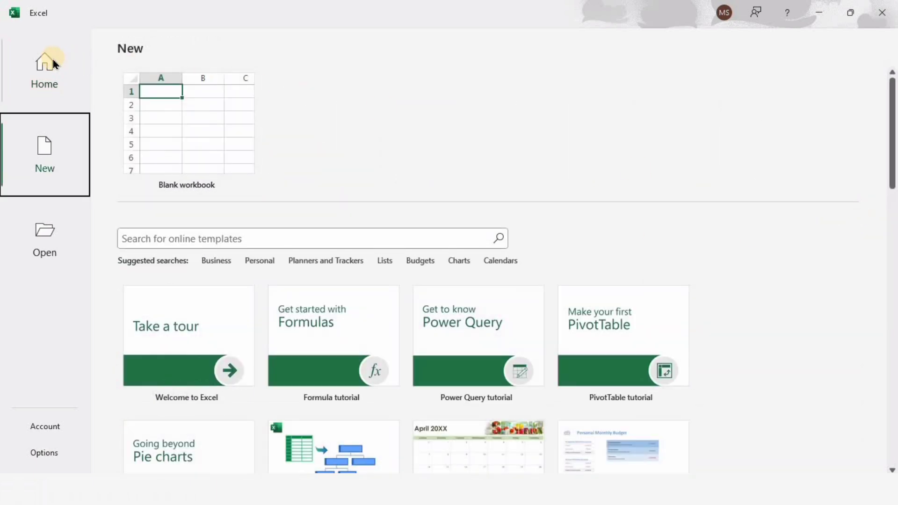
click(53, 62)
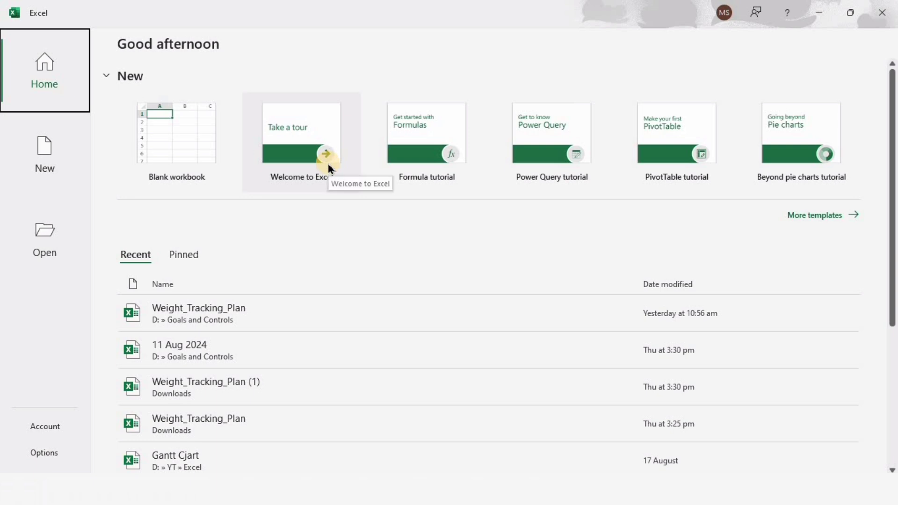
click(134, 259)
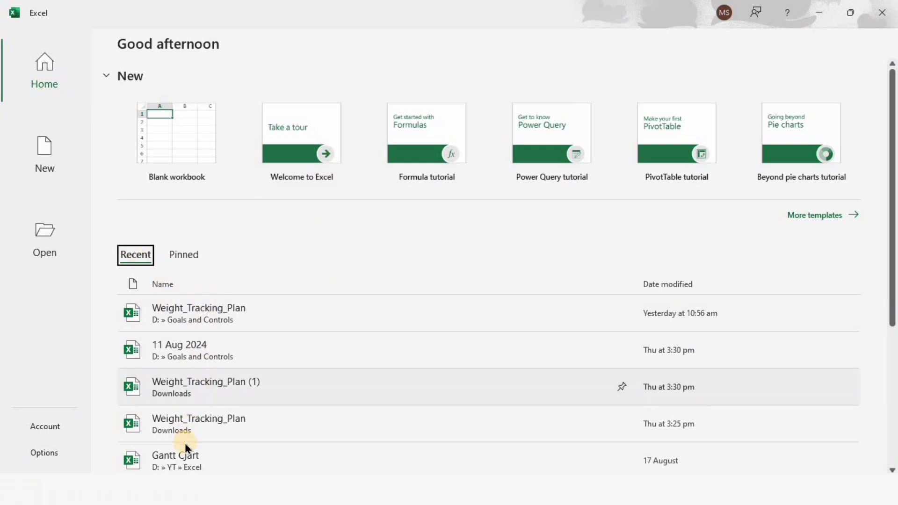
click(182, 257)
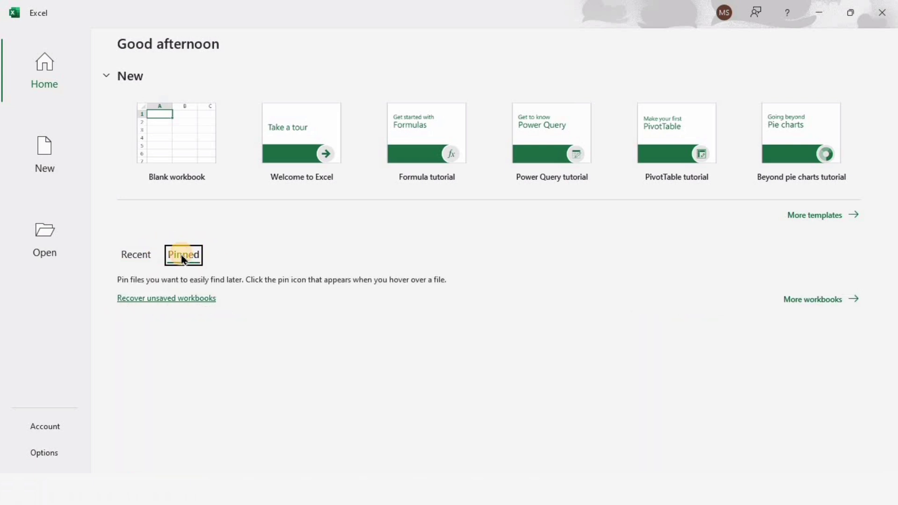
click(130, 257)
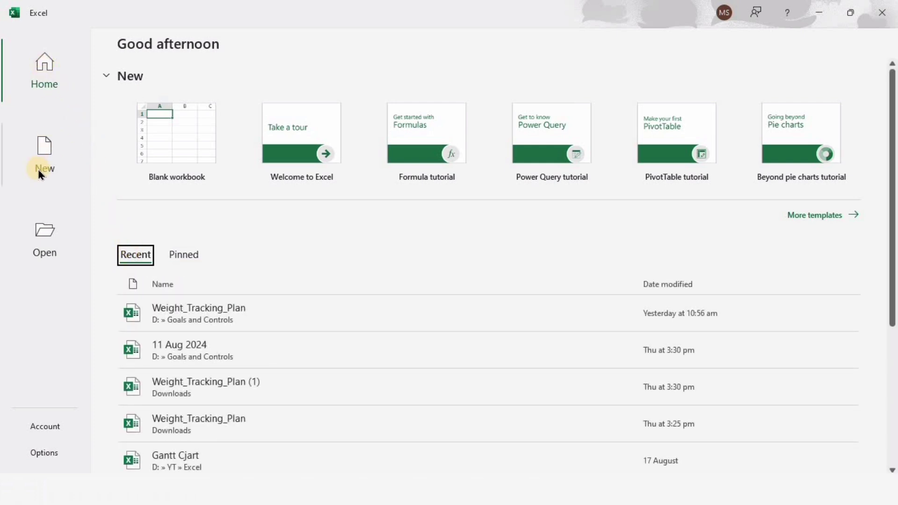
Step: Browse the templates available for a new workbook, from the tutorials down to the last planners and timelines
click(43, 157)
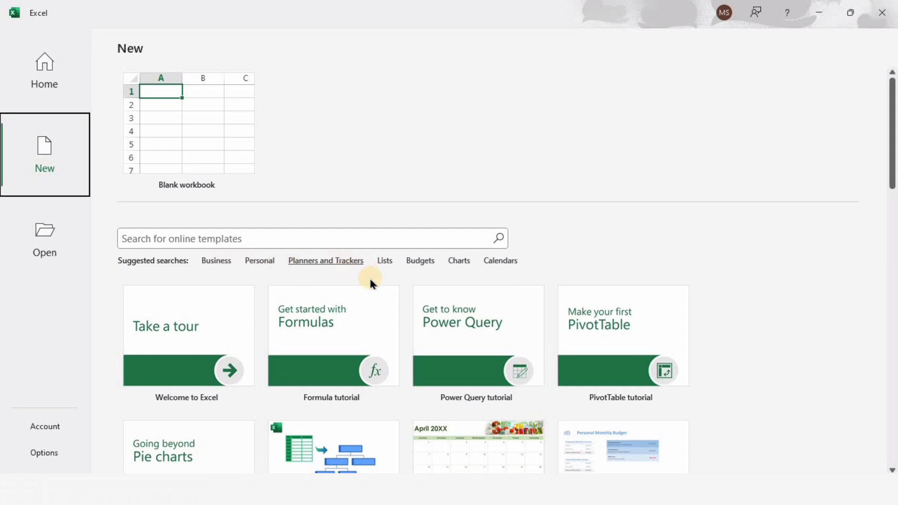
scroll(506, 286, down, 7)
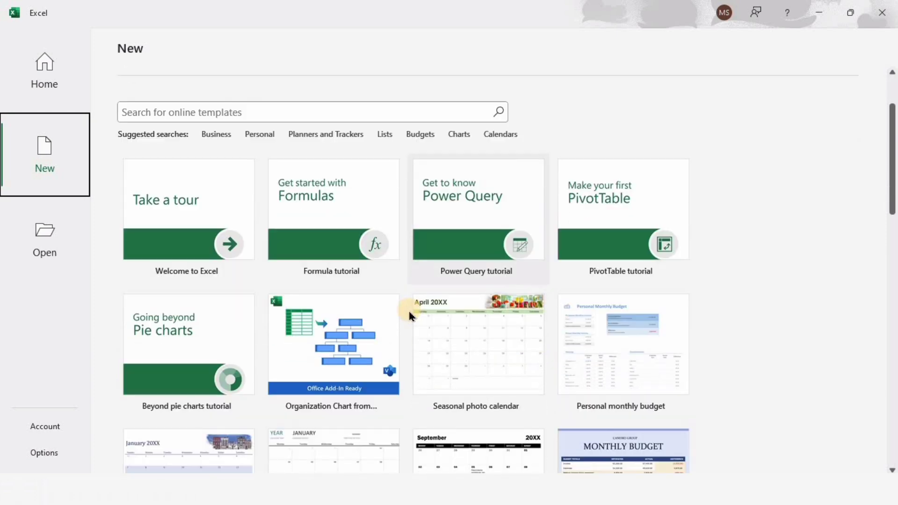
scroll(407, 306, down, 10)
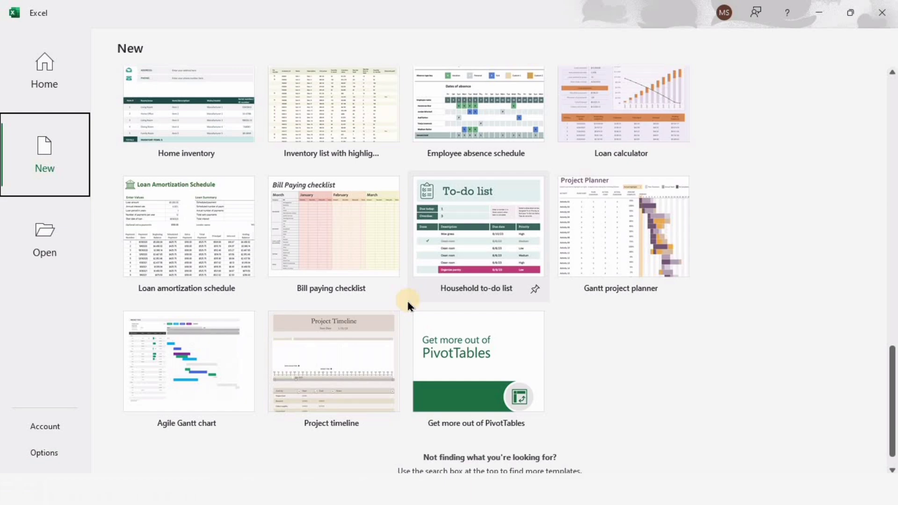
scroll(407, 306, up, 6)
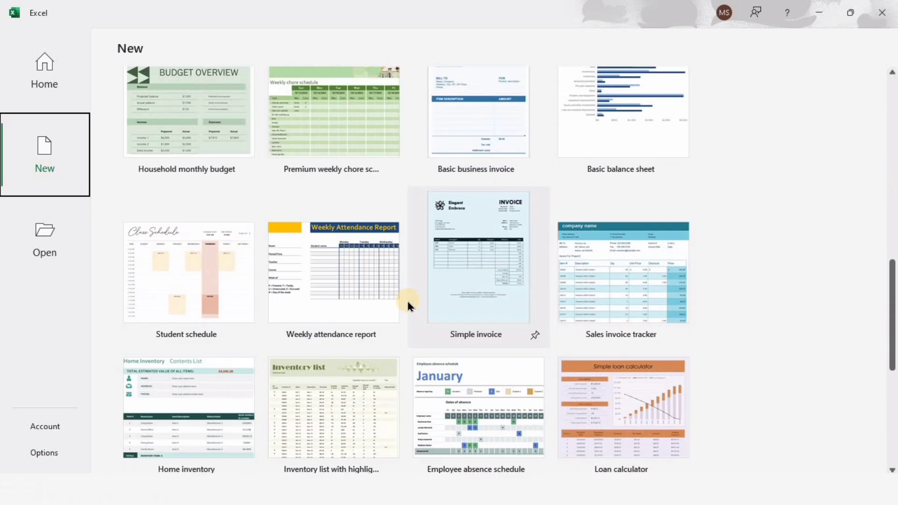
scroll(407, 307, up, 10)
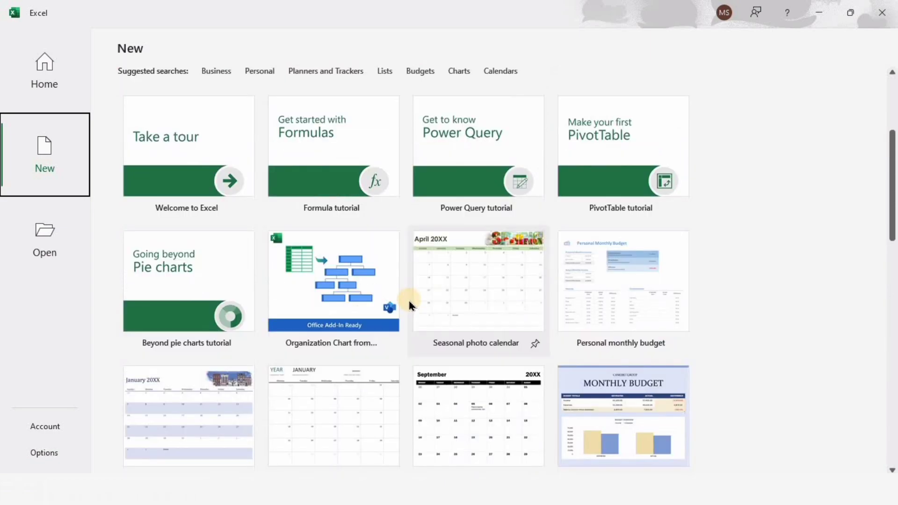
scroll(409, 305, up, 2)
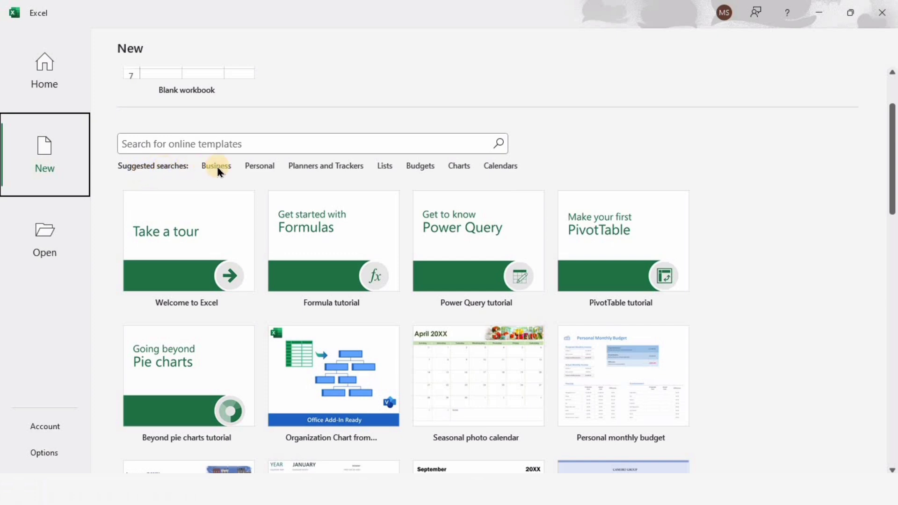
Step: Examine the suggested Business and Personal template categories, returning to the new-workbook page after each
click(216, 167)
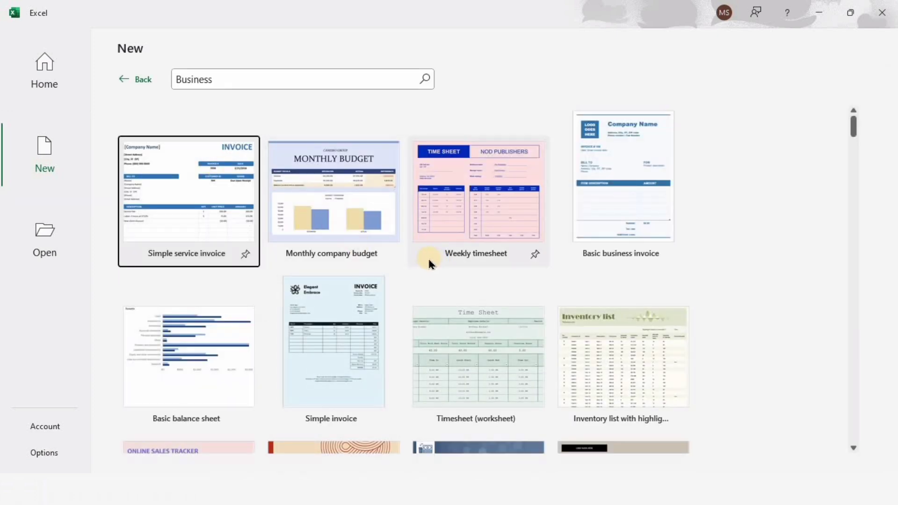
click(125, 81)
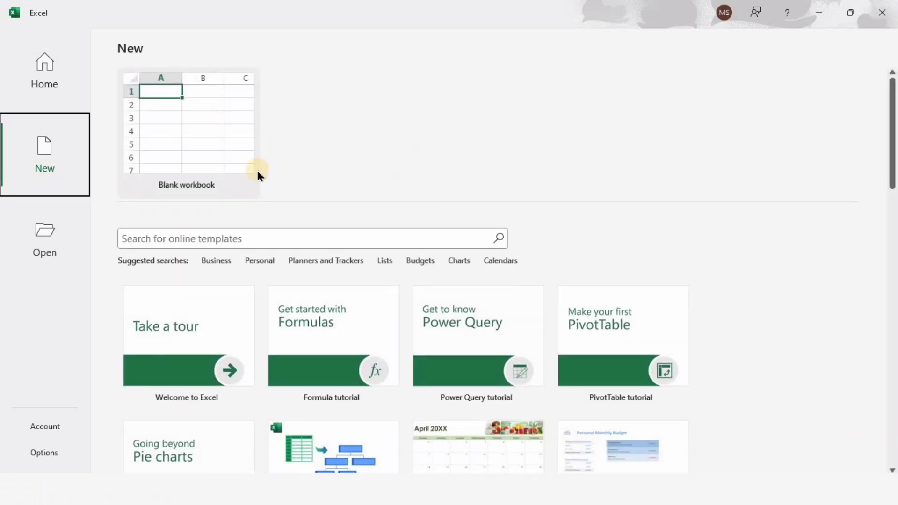
click(260, 261)
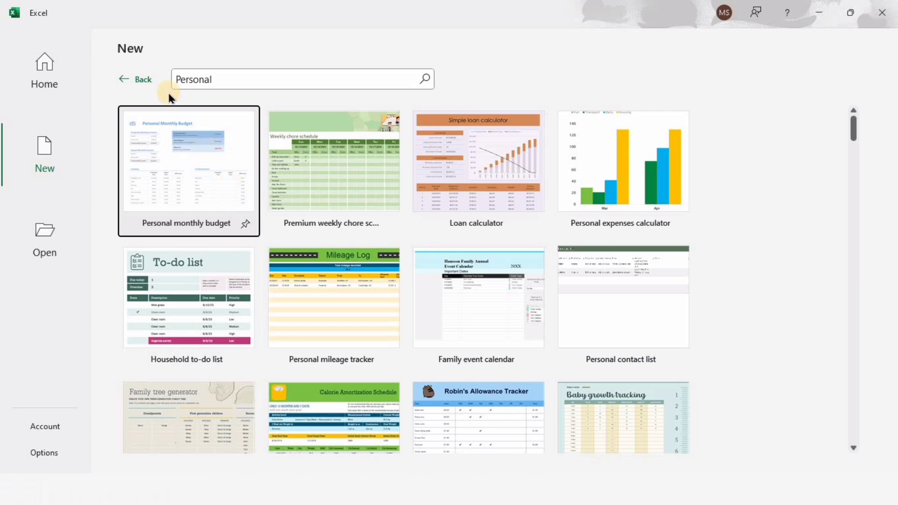
click(122, 80)
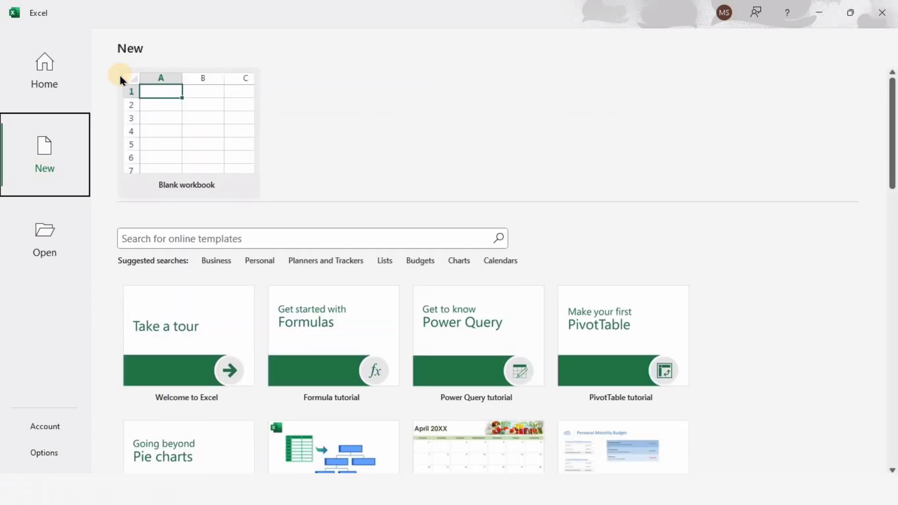
Step: Check the locations for opening existing files, and create a new blank workbook
click(42, 241)
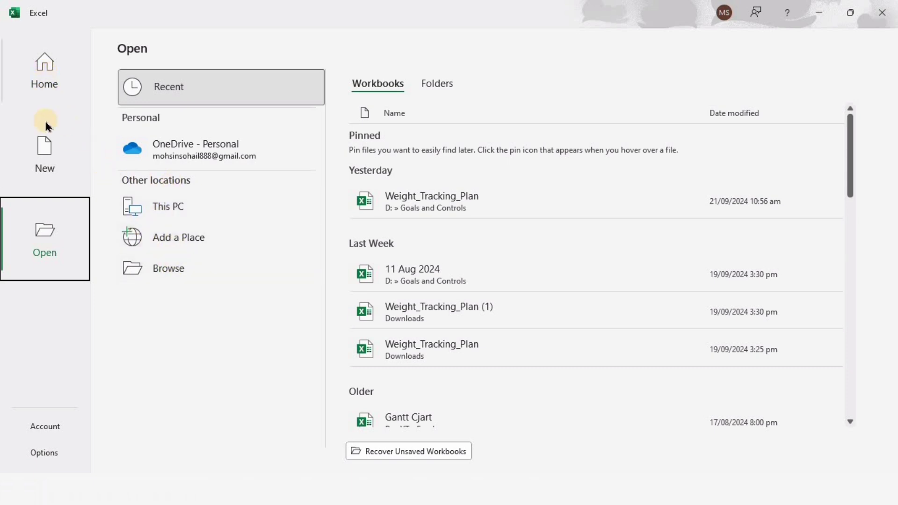
click(43, 157)
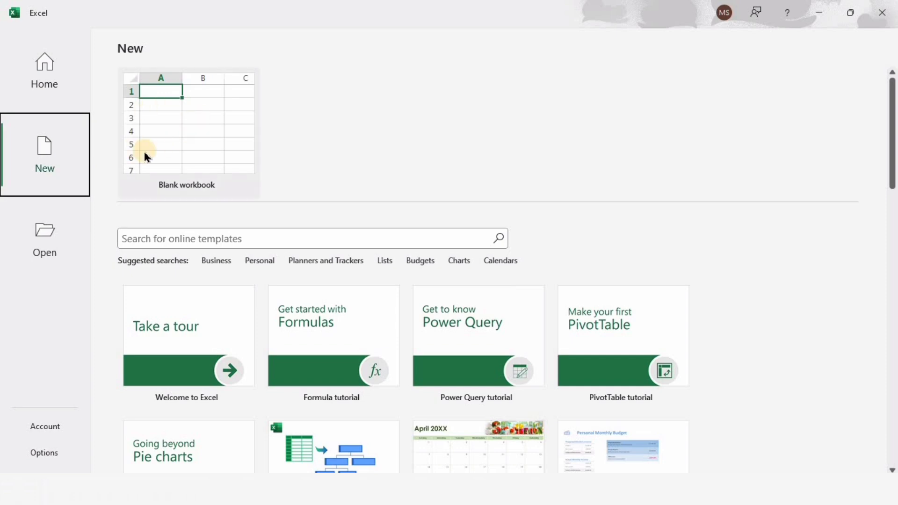
click(196, 130)
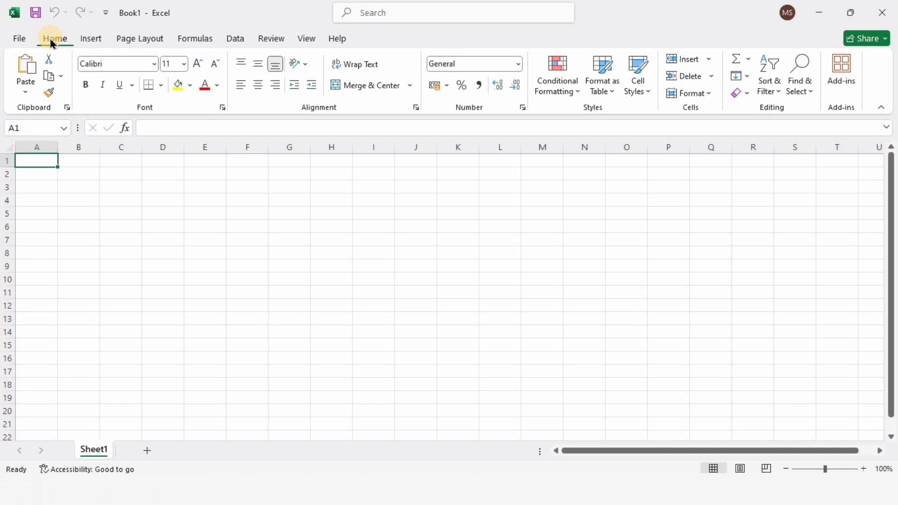
Step: Examine the Insert, Page Layout, Formulas, Data, Review, View and Help command sets, and return to the Home commands
click(96, 41)
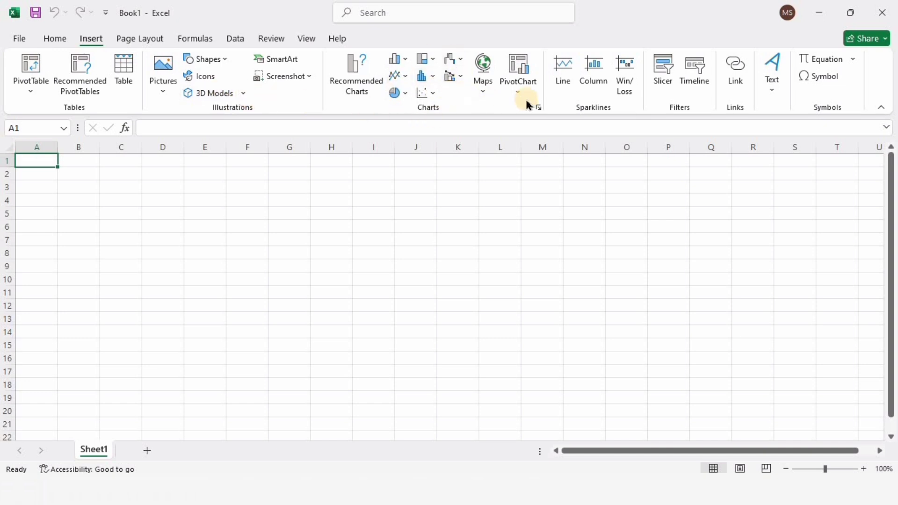
click(127, 39)
click(209, 38)
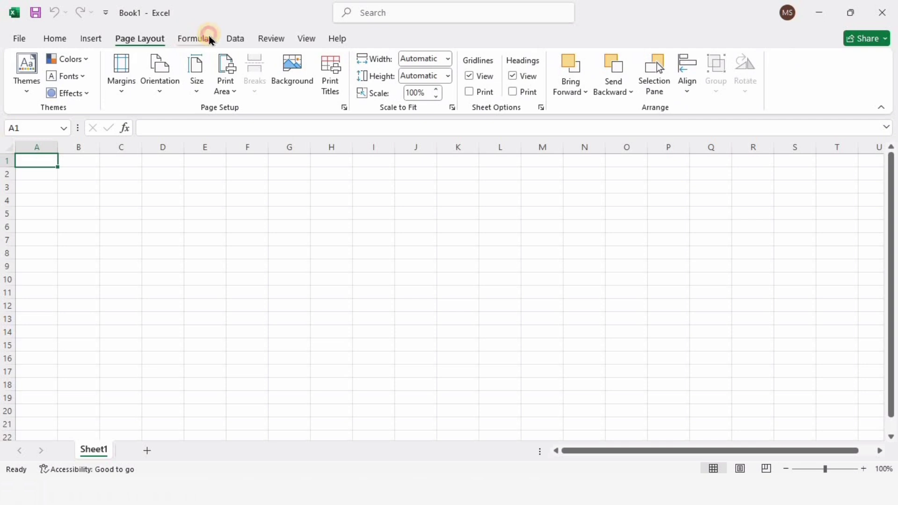
click(235, 39)
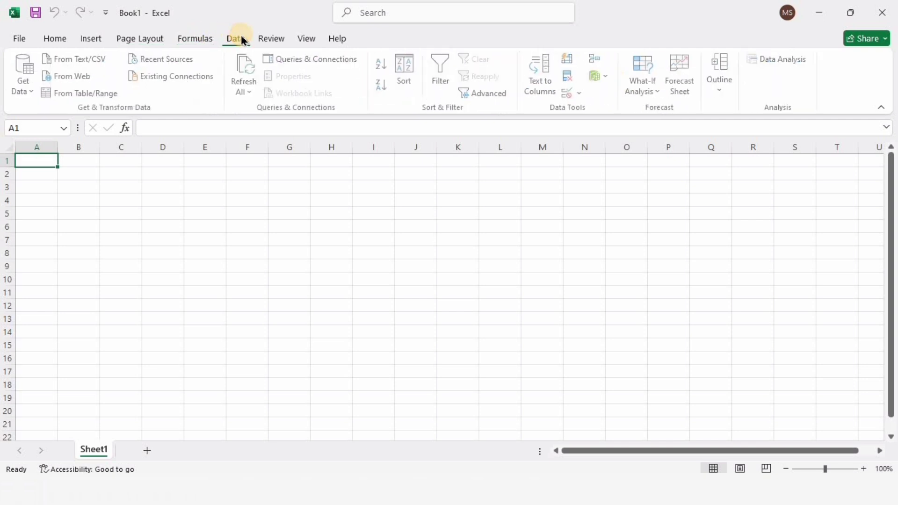
click(281, 40)
click(307, 41)
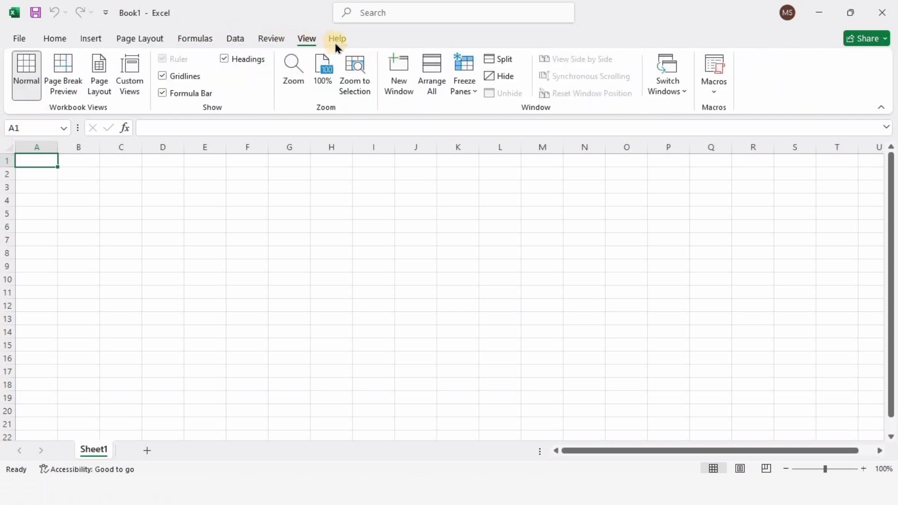
click(338, 40)
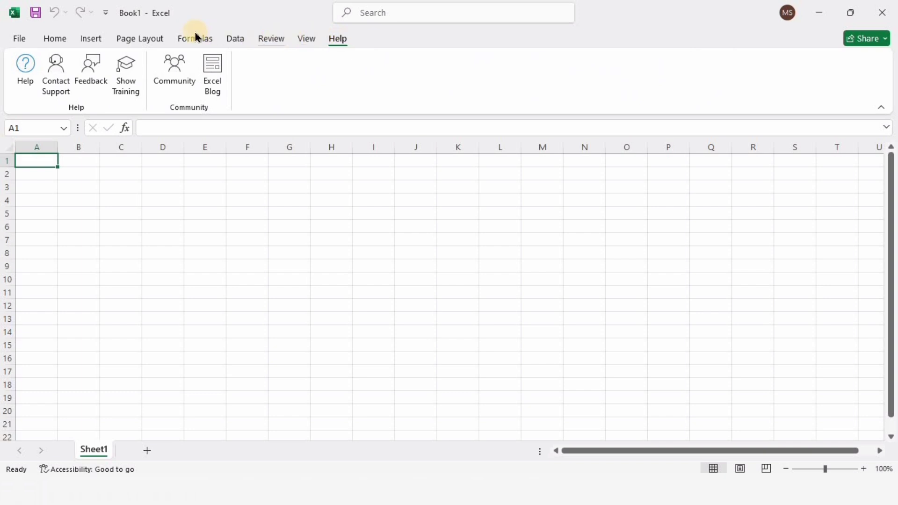
click(50, 40)
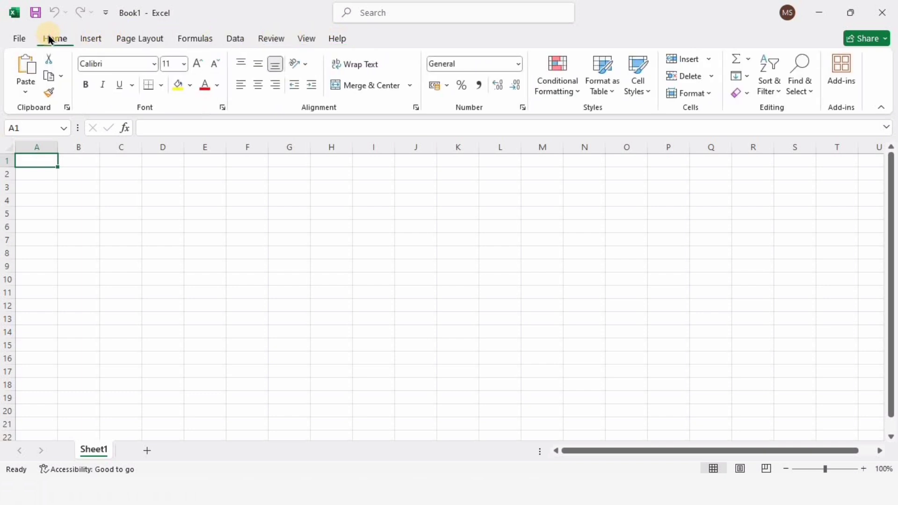
Step: Check the cell references of B1, B2, B3, C1 and C2 one by one, and inspect the formula bar for C2
click(35, 133)
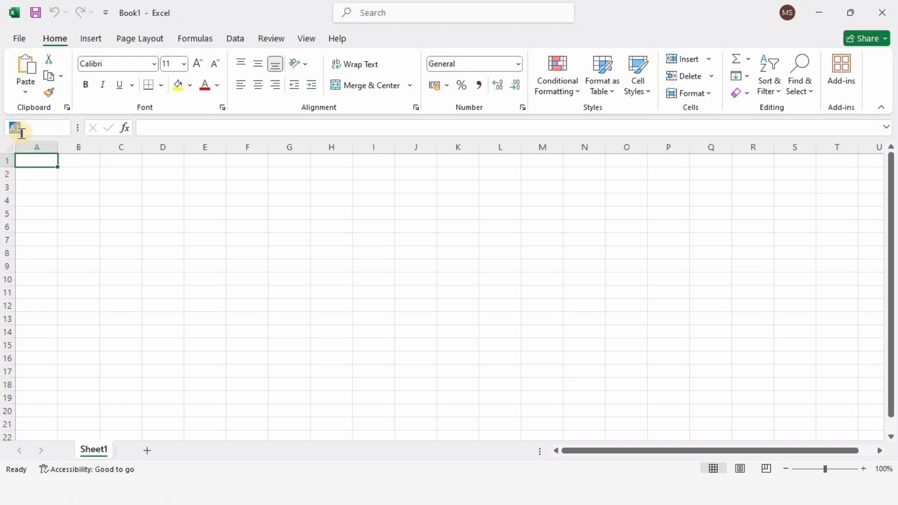
click(82, 159)
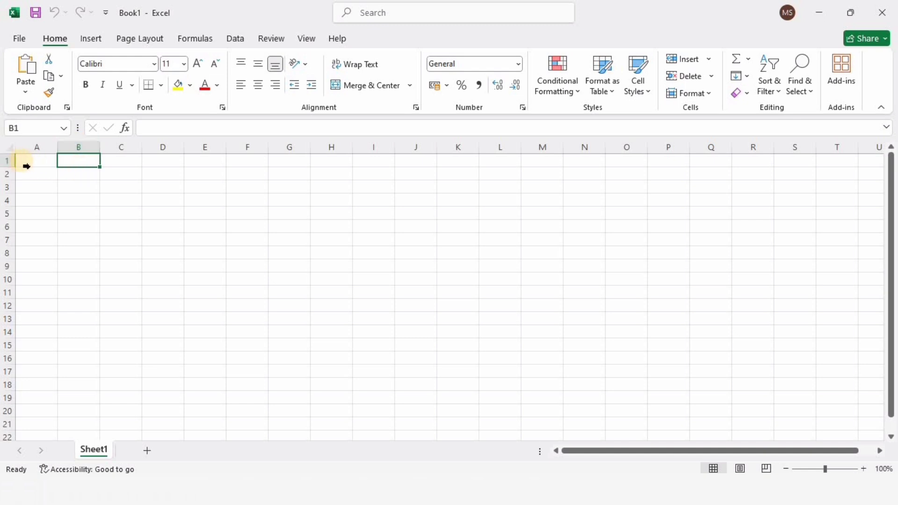
click(82, 176)
click(84, 189)
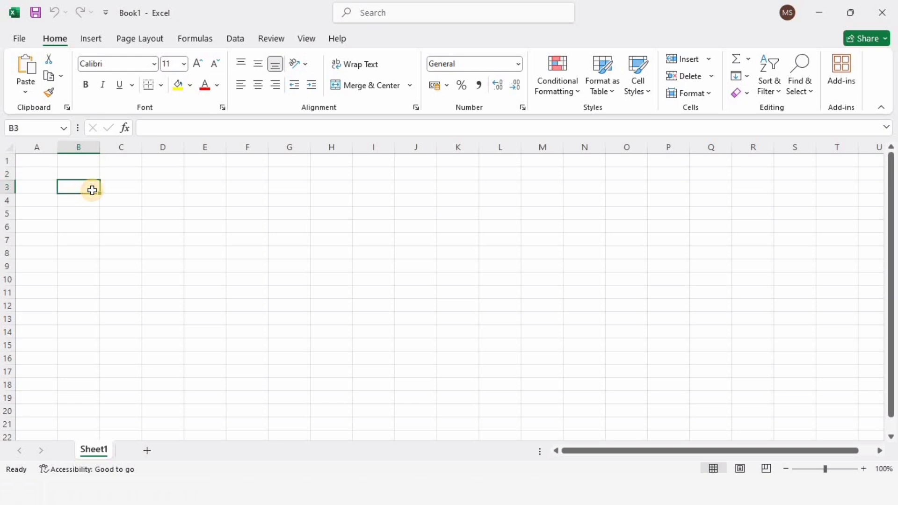
click(123, 161)
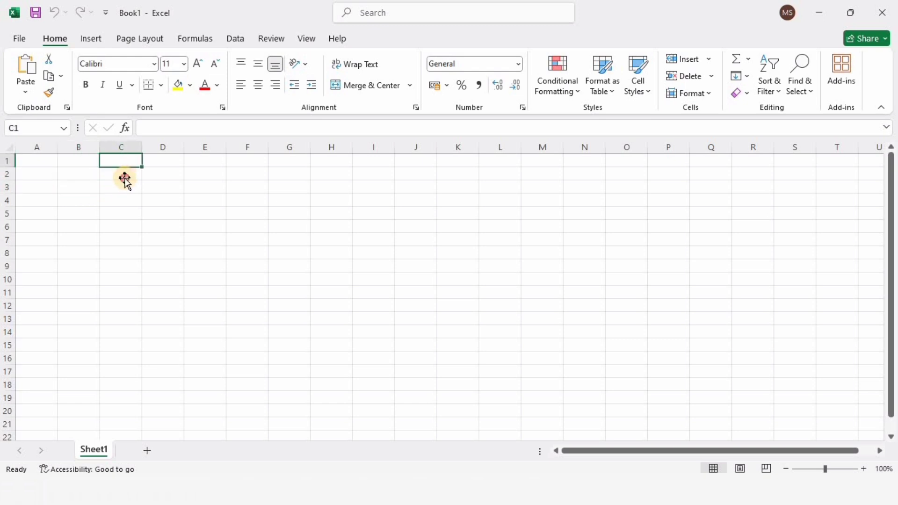
click(124, 180)
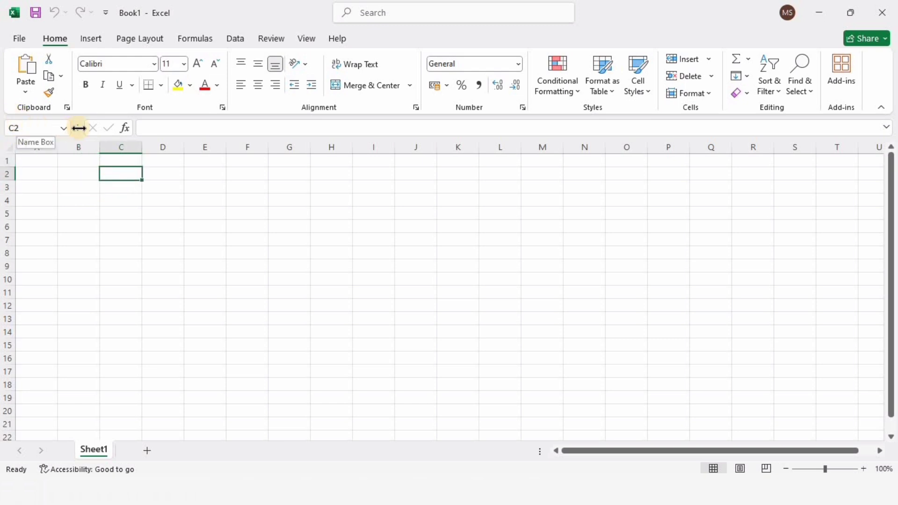
click(184, 127)
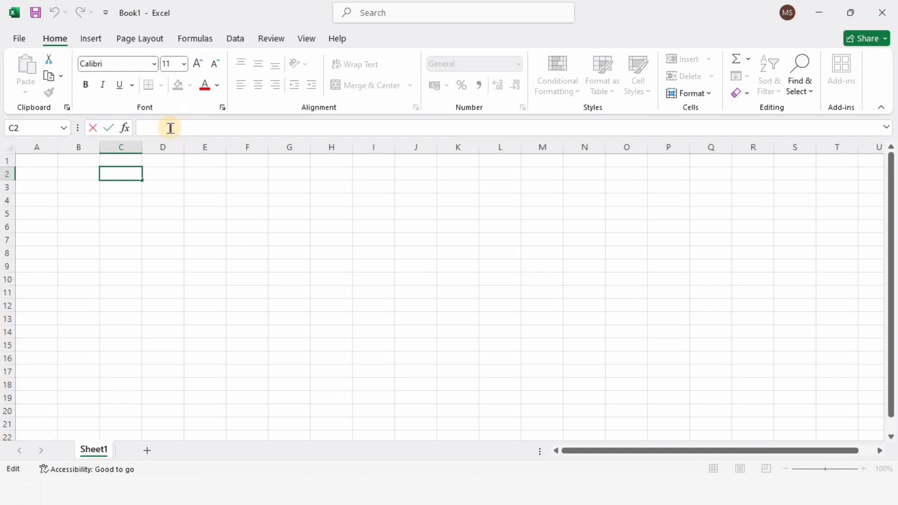
key(Escape)
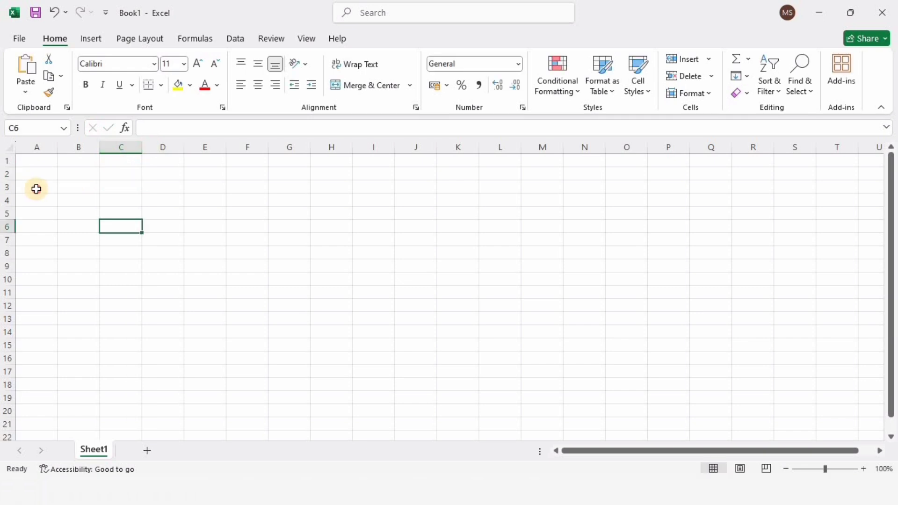
Step: Select cells A3 to R3, and extend the selection to the whole of row 3
drag(36, 189, 749, 189)
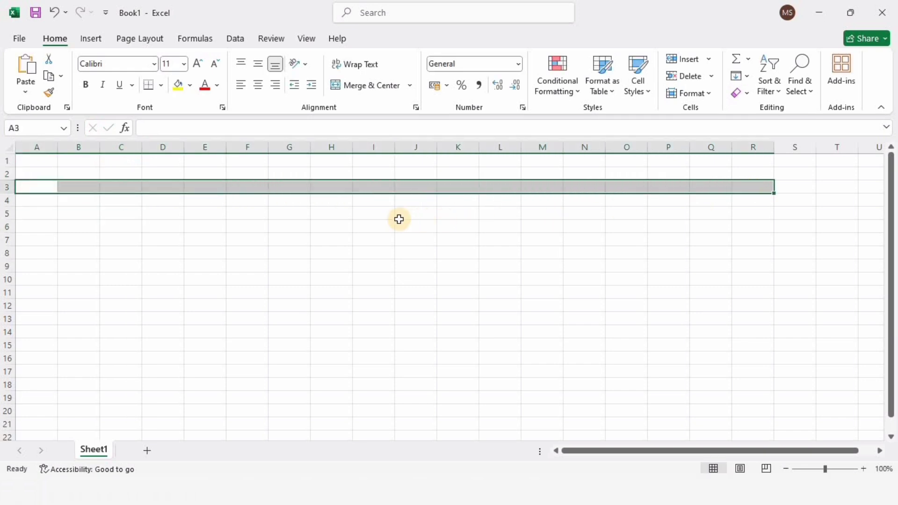
click(6, 188)
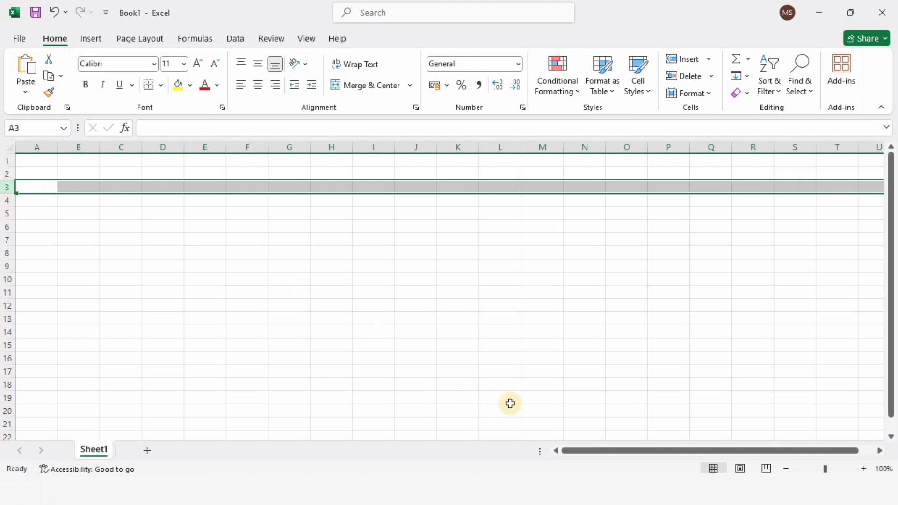
drag(582, 455, 556, 453)
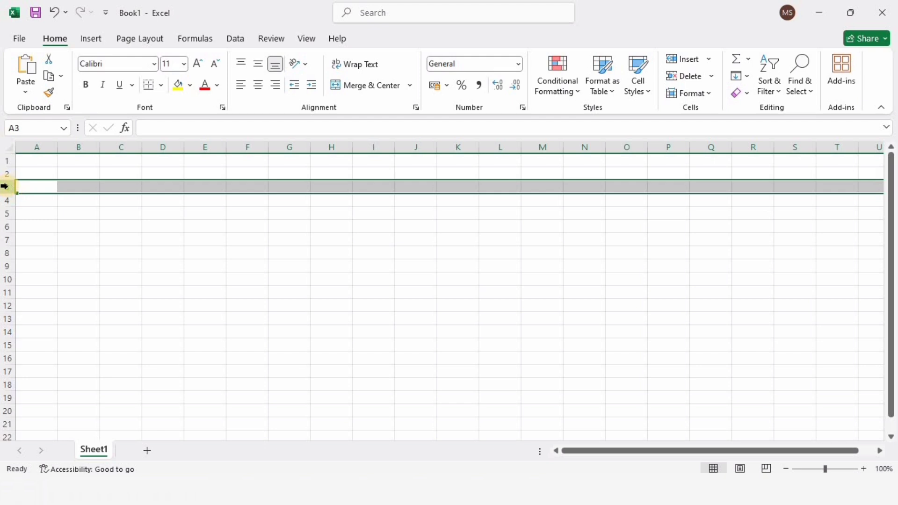
Step: Select vertical cell ranges in columns D and E one after another, and finish with cells G1 to G16
click(42, 220)
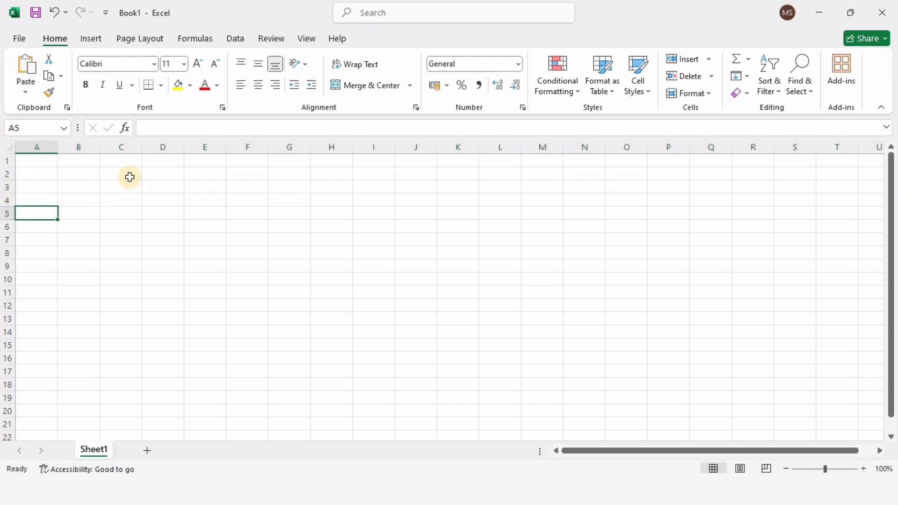
drag(161, 159, 159, 386)
drag(213, 171, 226, 386)
drag(290, 160, 283, 358)
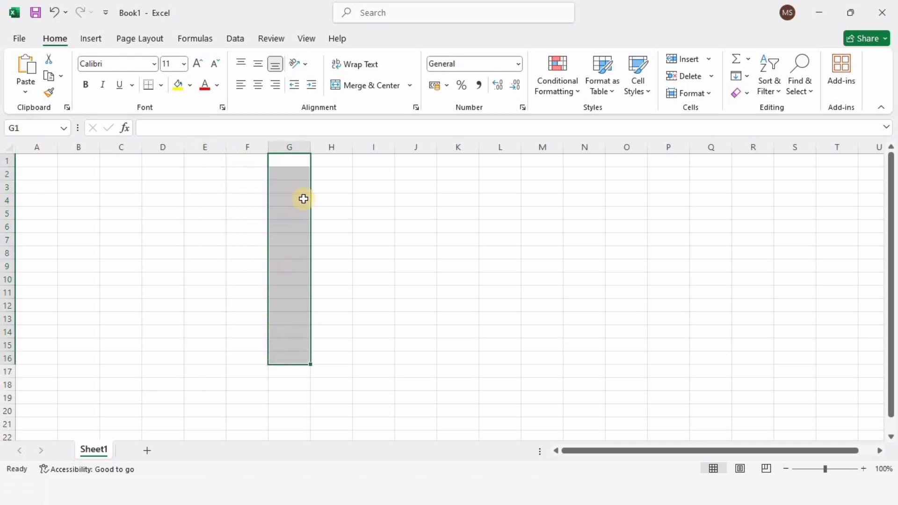
Step: Select the whole of column G, check that the selection continues down the sheet, and select column H
click(301, 146)
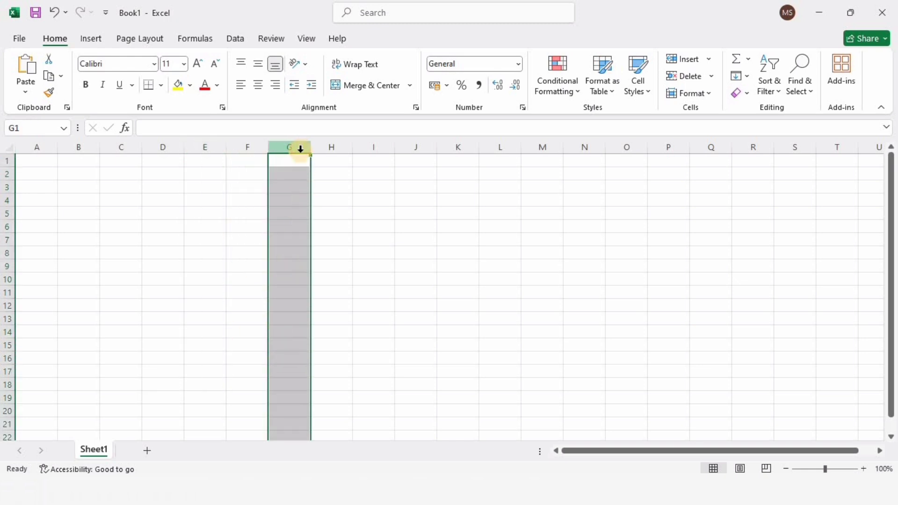
scroll(312, 223, down, 9)
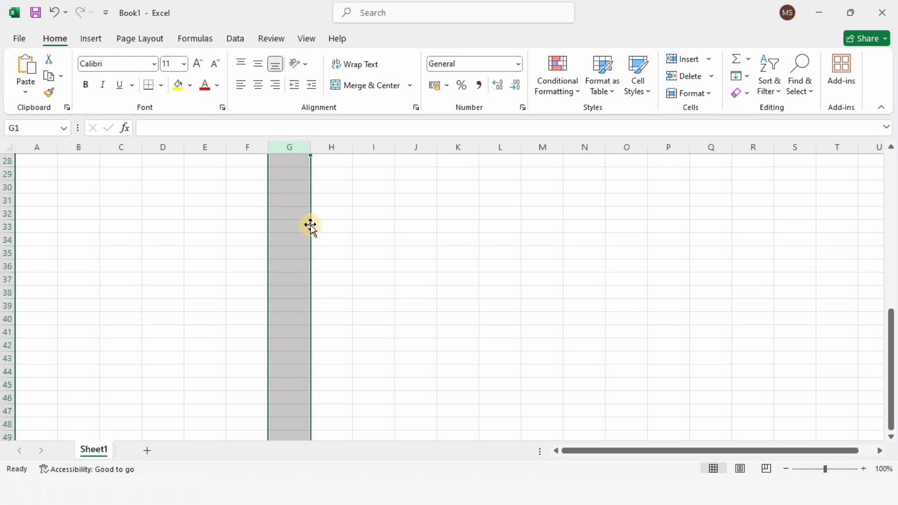
scroll(310, 225, up, 9)
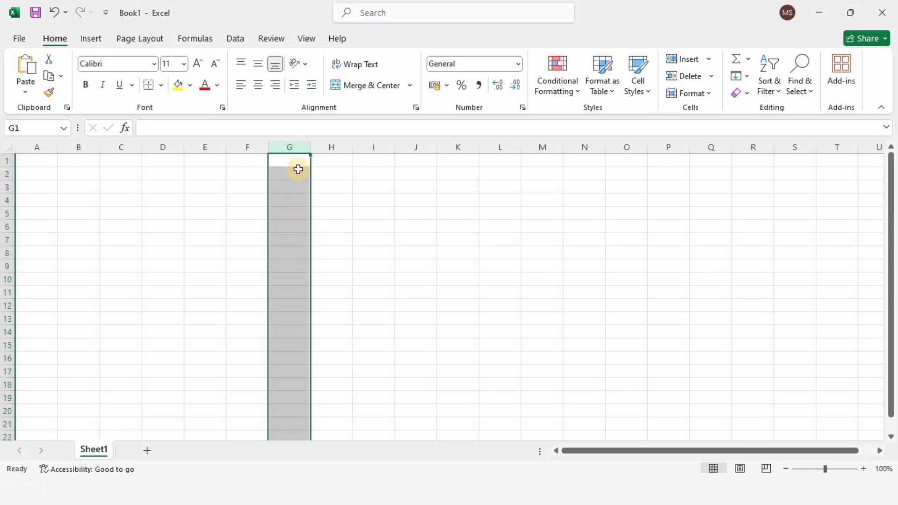
click(329, 147)
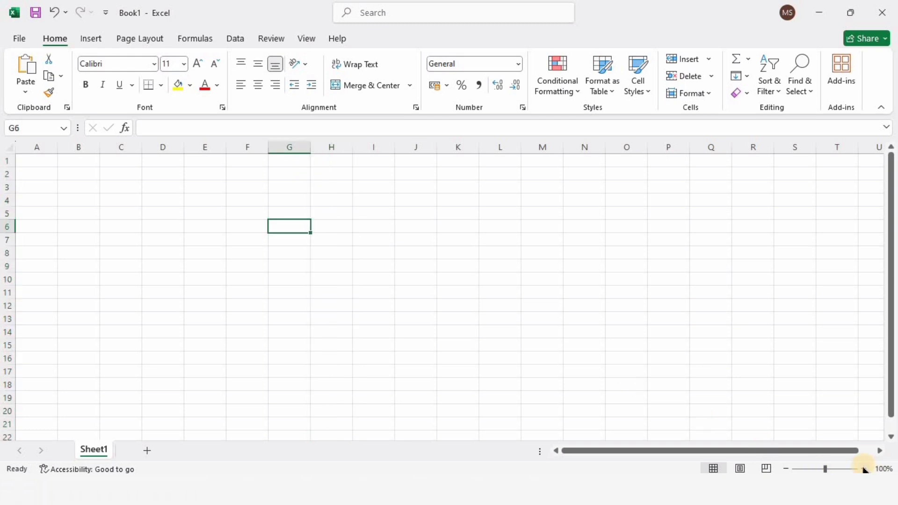
Step: Enlarge the worksheet view in 10% increments to 170%, and increase it further to 328%
click(864, 469)
click(864, 468)
click(865, 469)
click(864, 469)
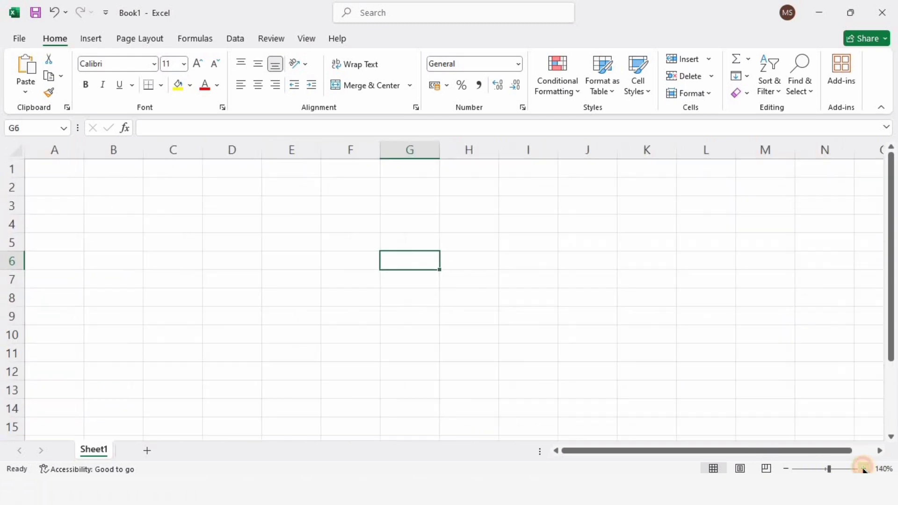
click(864, 468)
click(865, 469)
click(865, 469)
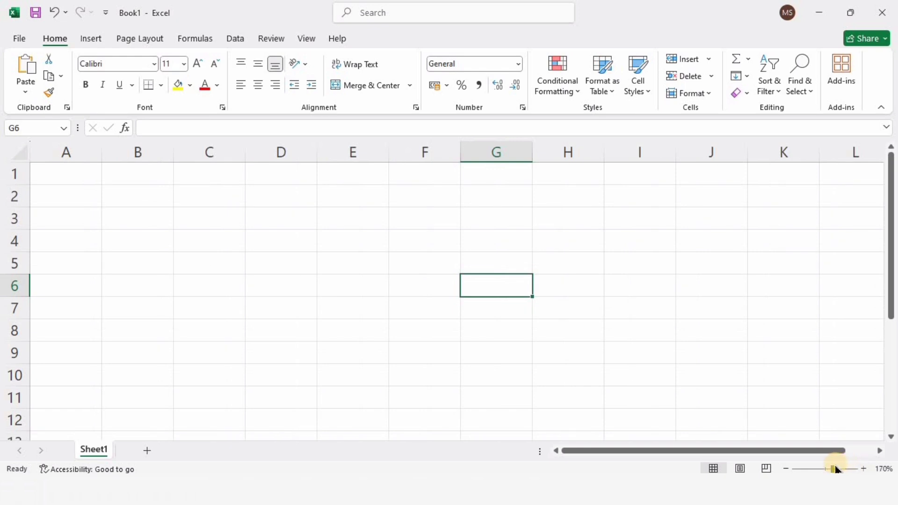
drag(835, 468, 840, 470)
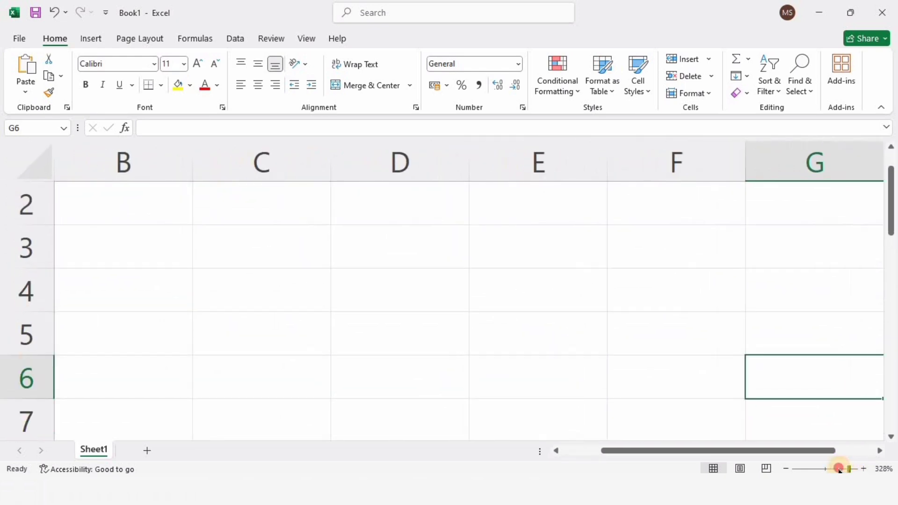
Step: Select cell D3, reduce the worksheet zoom in stages to 41%, and restore it to 100%
click(786, 468)
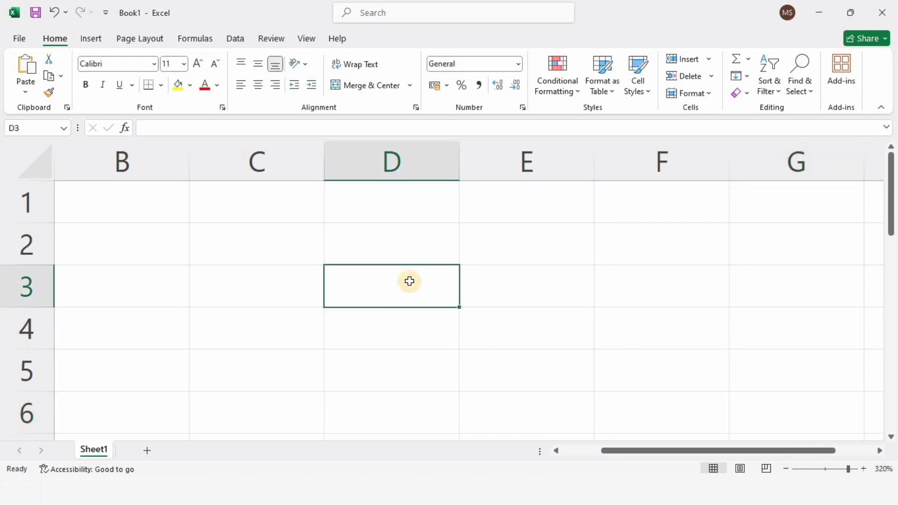
click(374, 282)
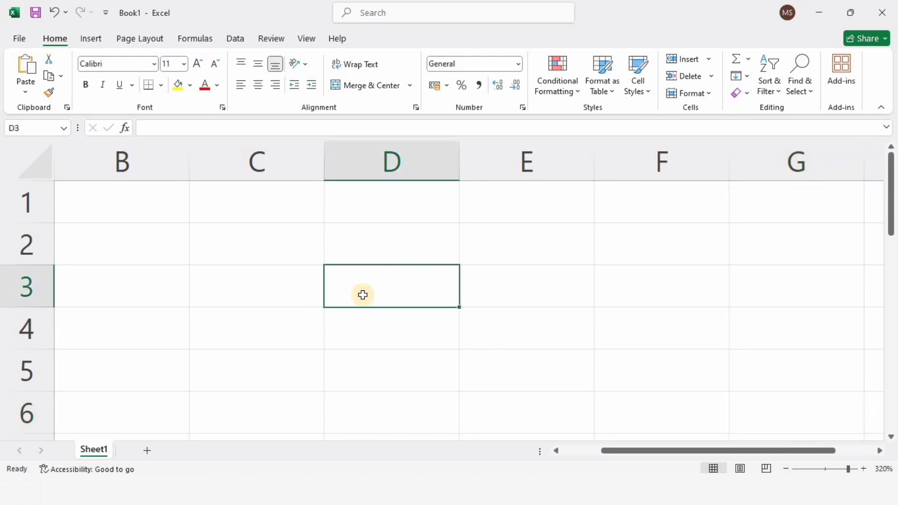
double_click(786, 469)
double_click(786, 469)
triple_click(786, 468)
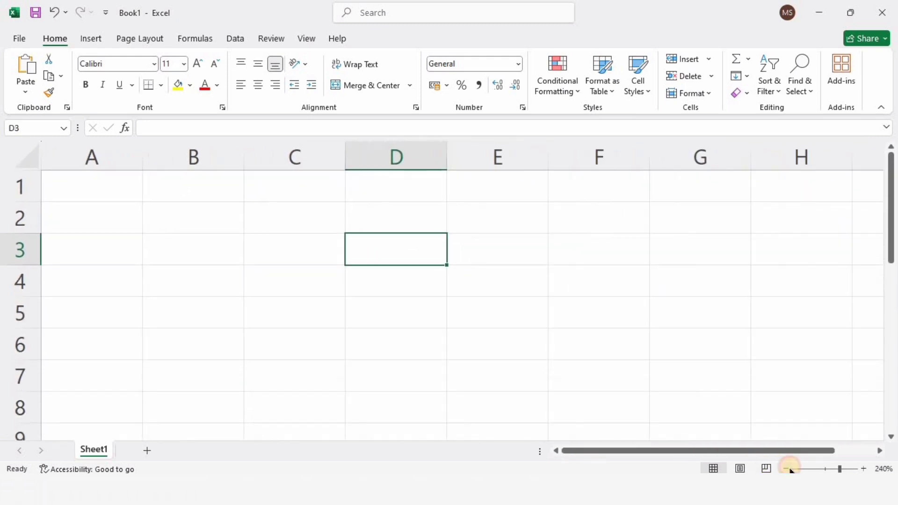
double_click(787, 468)
drag(841, 469, 804, 469)
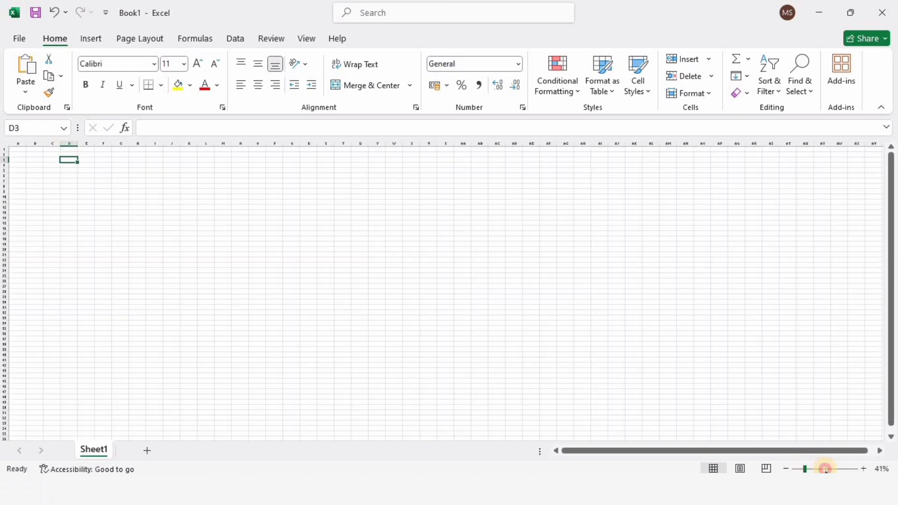
click(826, 469)
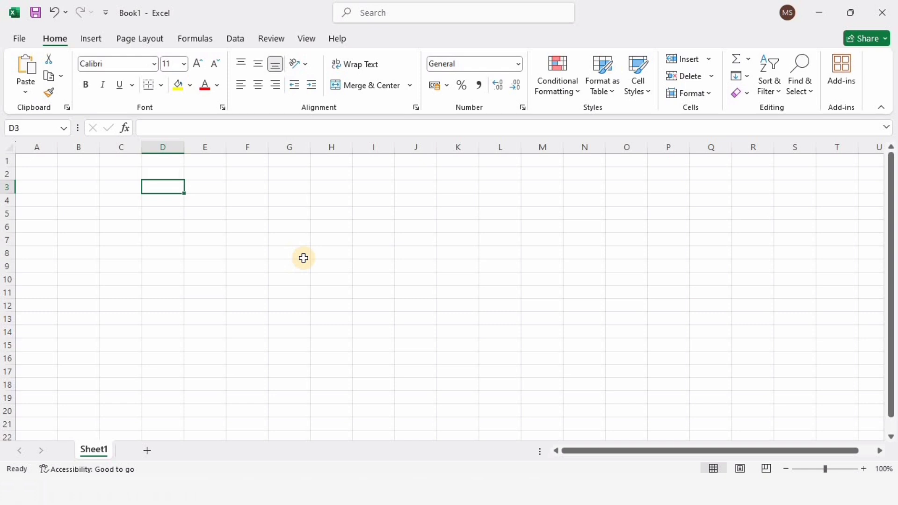
Step: Zoom the worksheet in to 355% by scrolling, and zoom back out to 100% the same way
scroll(304, 258, up, 10)
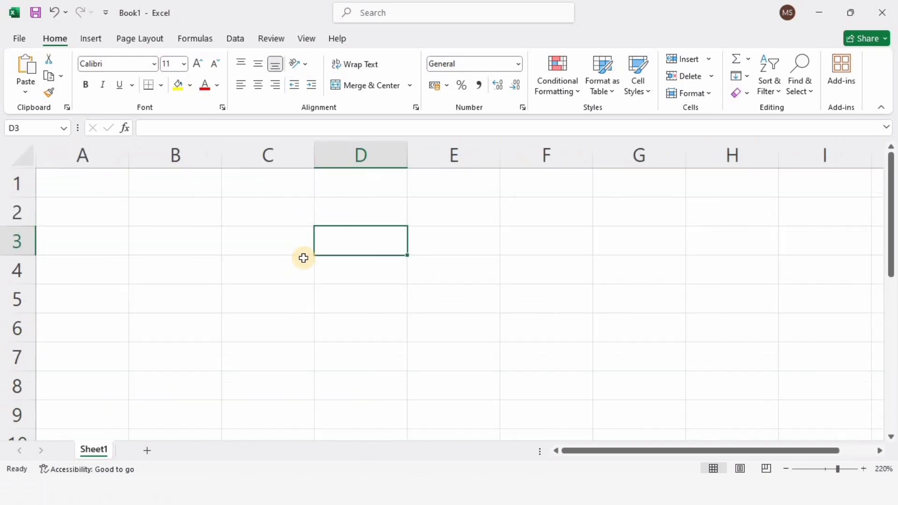
scroll(304, 259, up, 8)
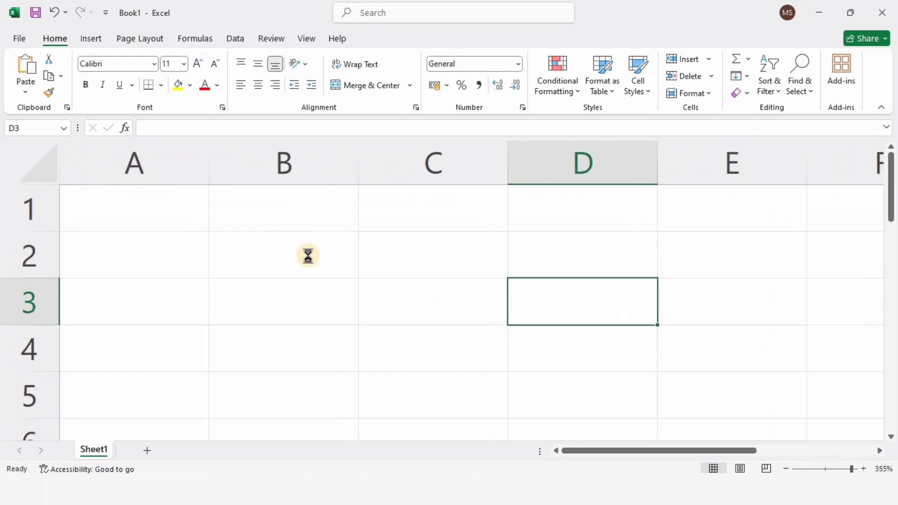
scroll(310, 254, down, 13)
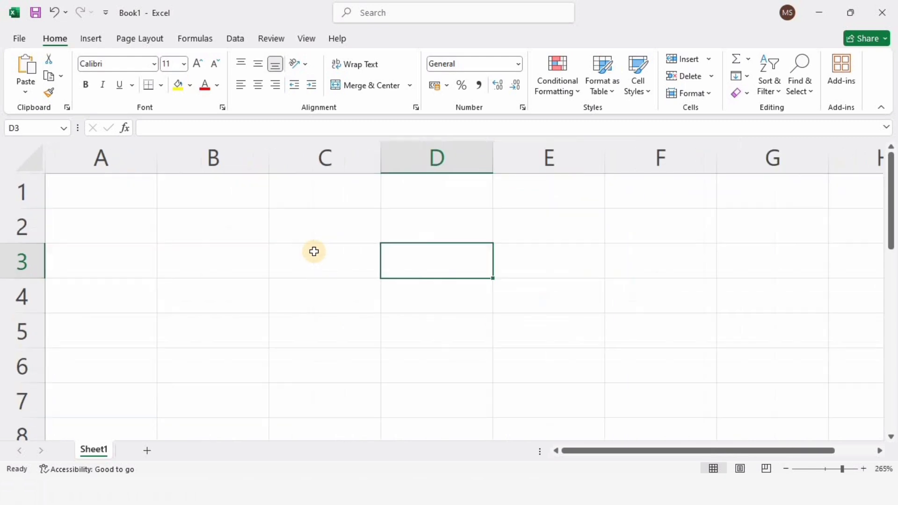
scroll(314, 251, down, 5)
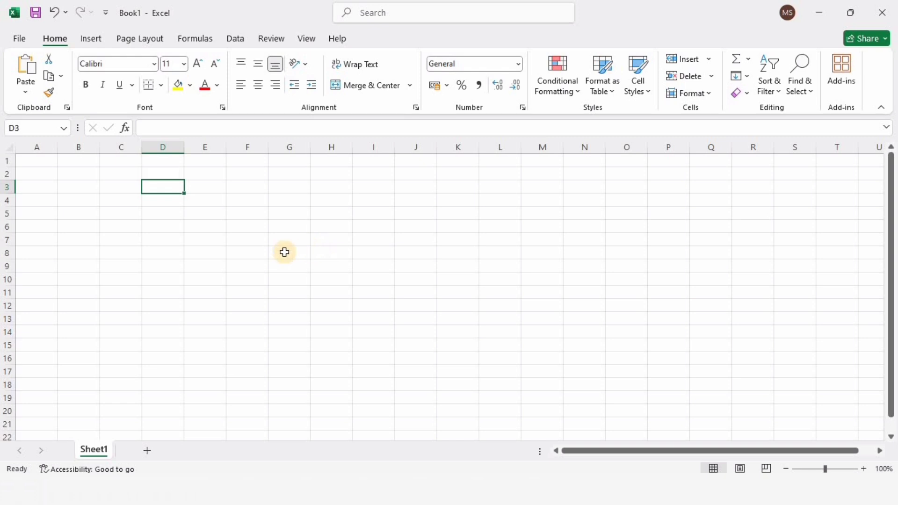
Step: Enter the value 100 in cell C3, and move the selection to C6
key(Left)
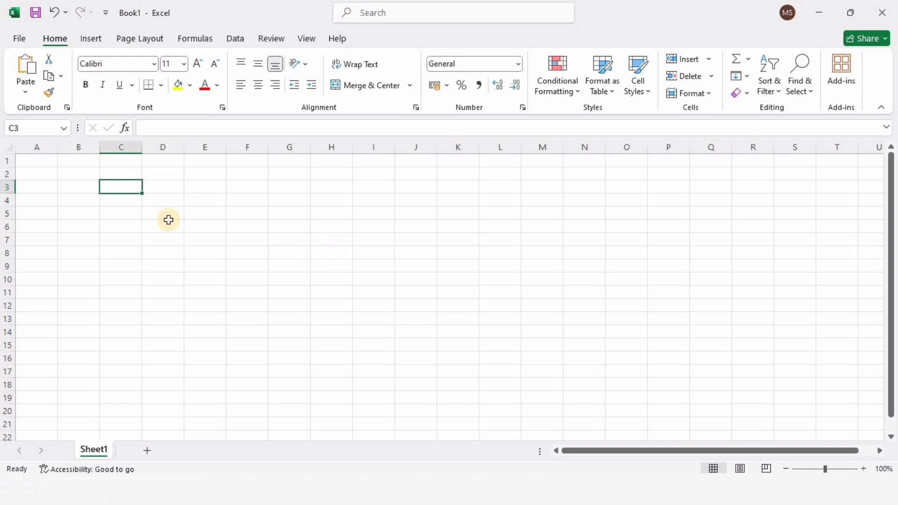
text(100)
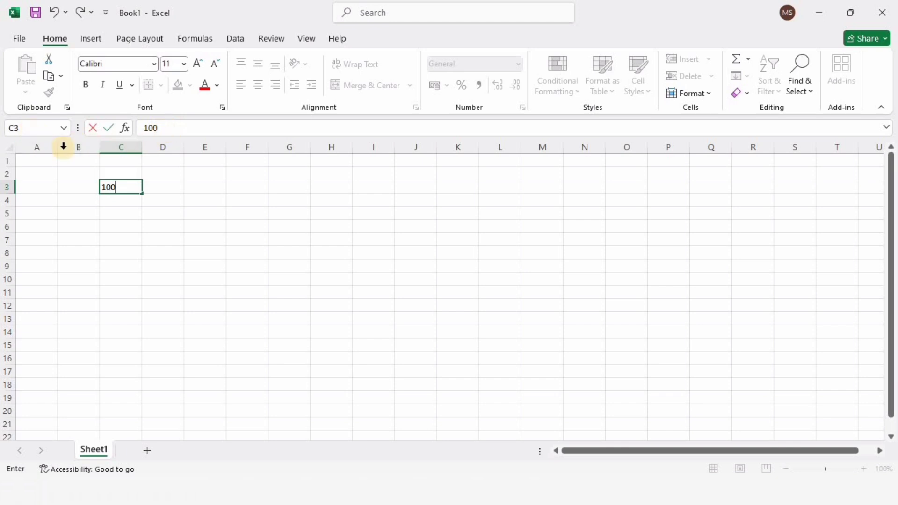
click(138, 221)
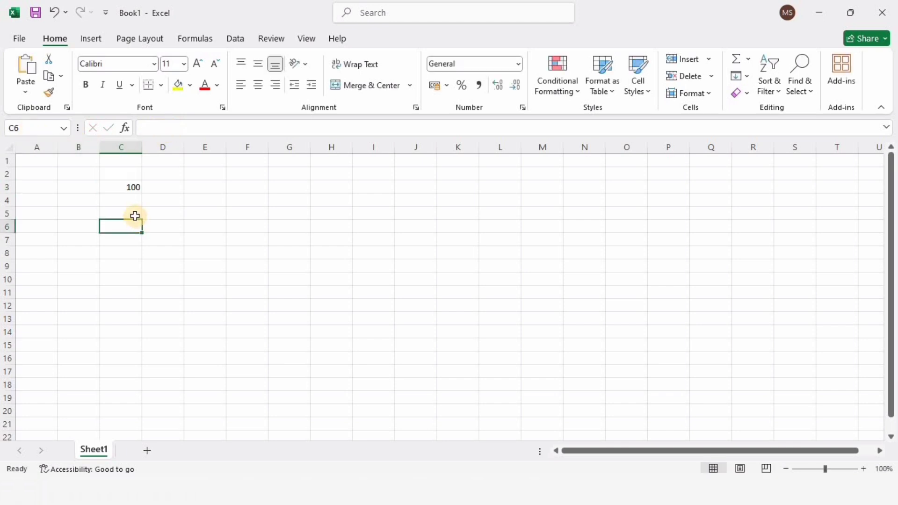
Step: Enter the formula =40+60 in cell E6, and compare the underlying contents of E6 and C3
click(201, 229)
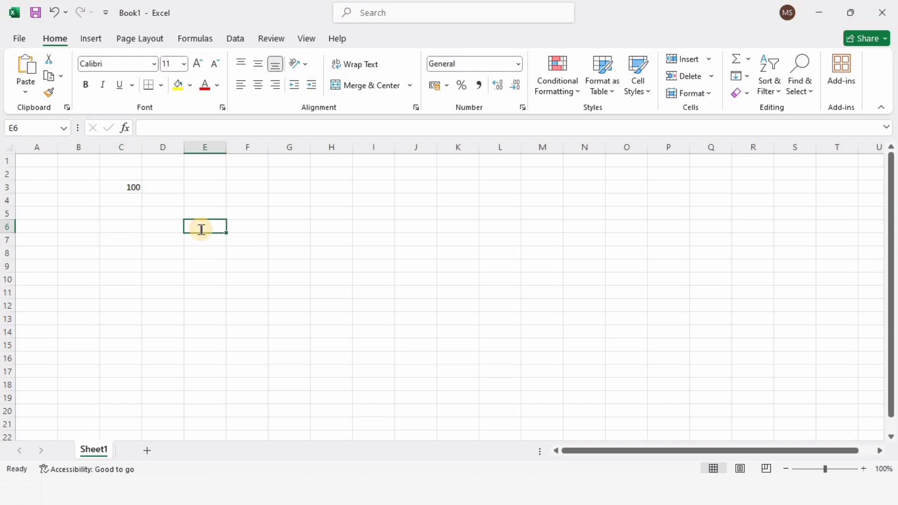
text(=)
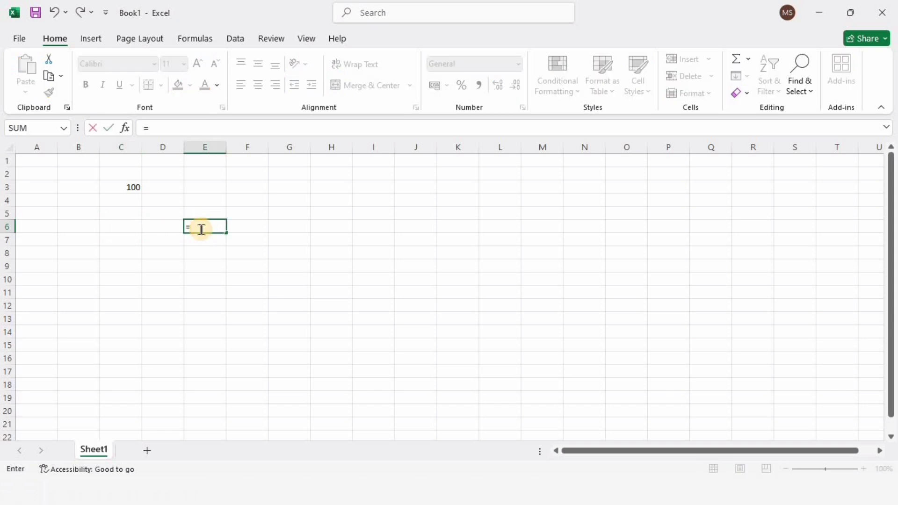
text(40)
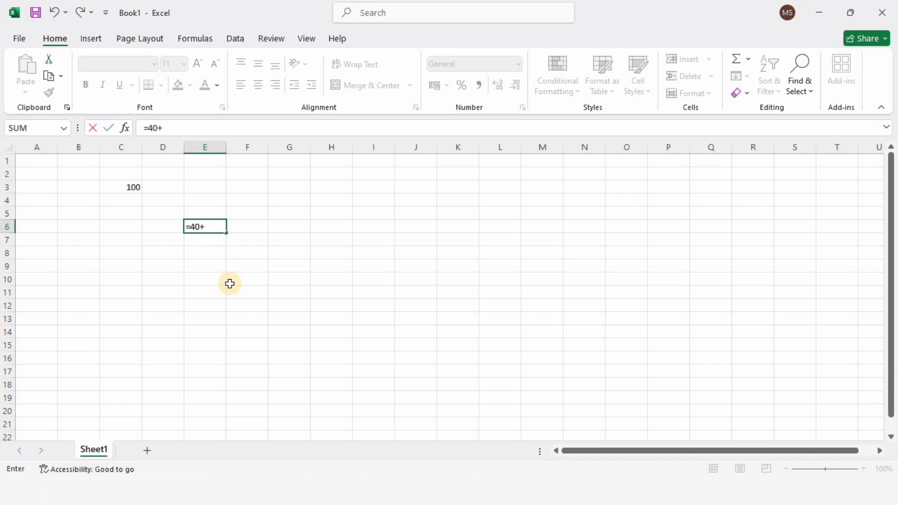
text(+60)
key(Return)
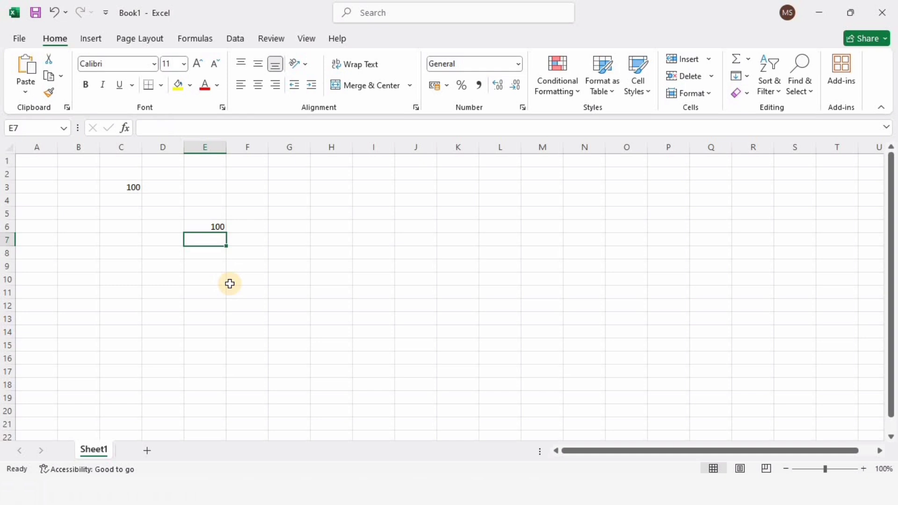
click(208, 225)
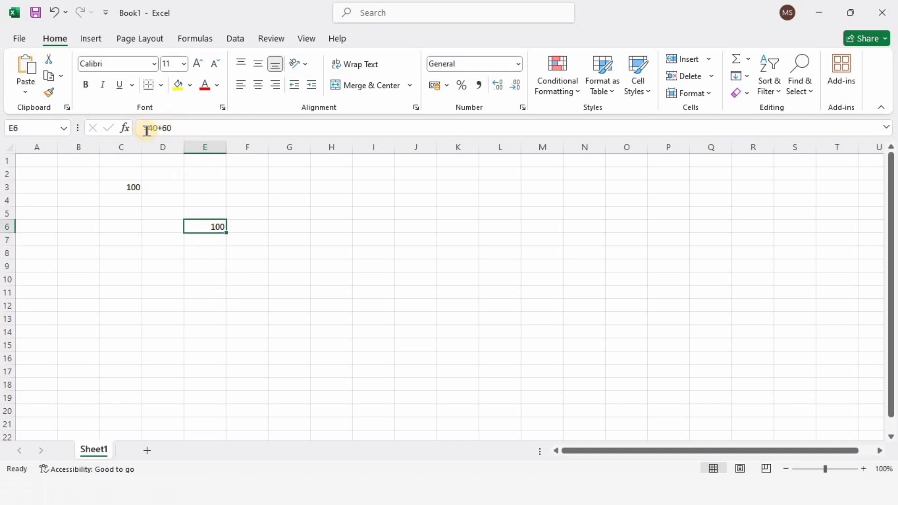
click(124, 186)
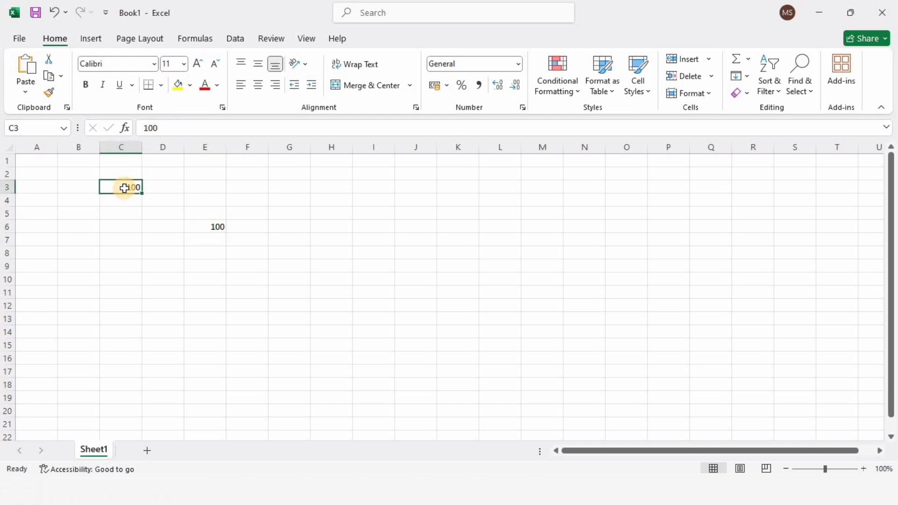
Step: Enter 40+60 without an equals sign in cell F9
click(251, 273)
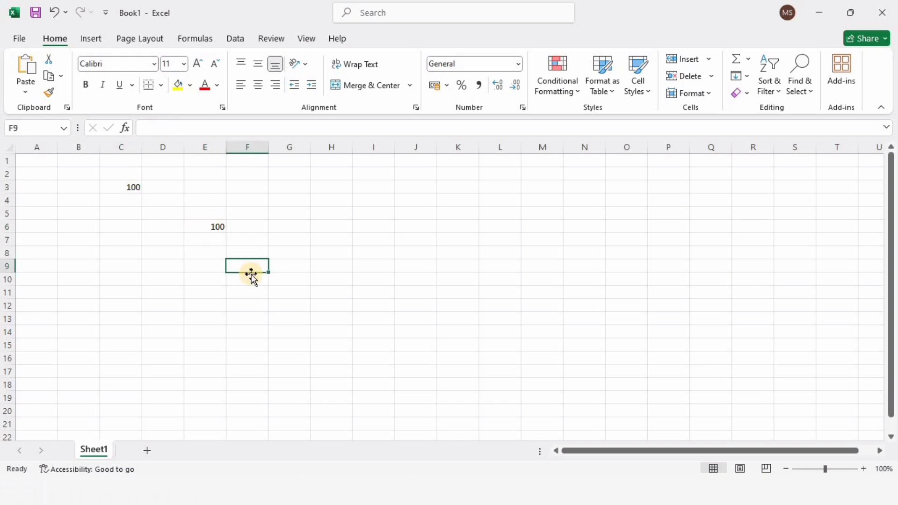
text(40+60)
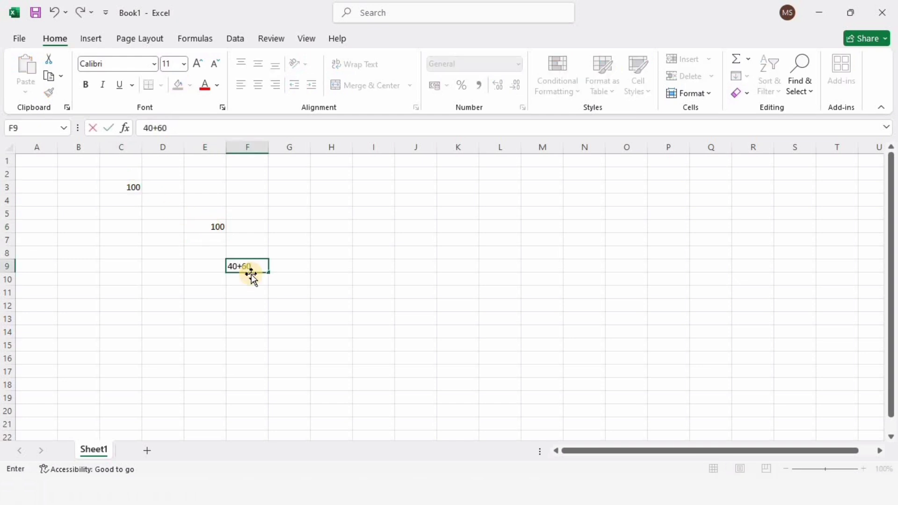
key(Return)
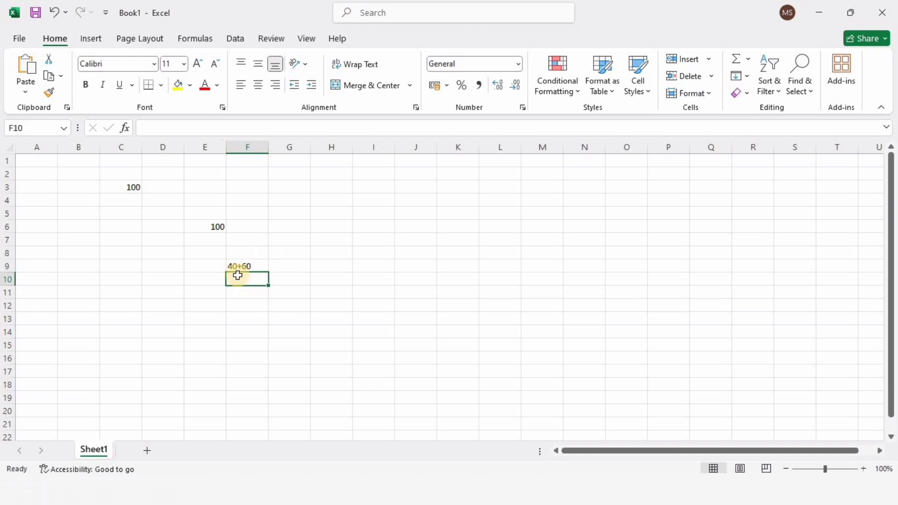
Step: Edit cell F9 into the formula =40+60 by adding an equals sign in front of its content
double_click(237, 266)
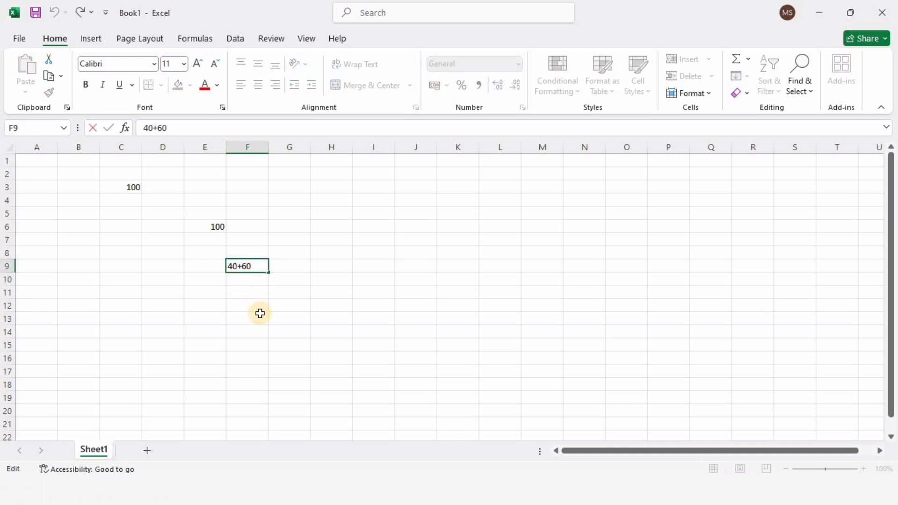
text(=)
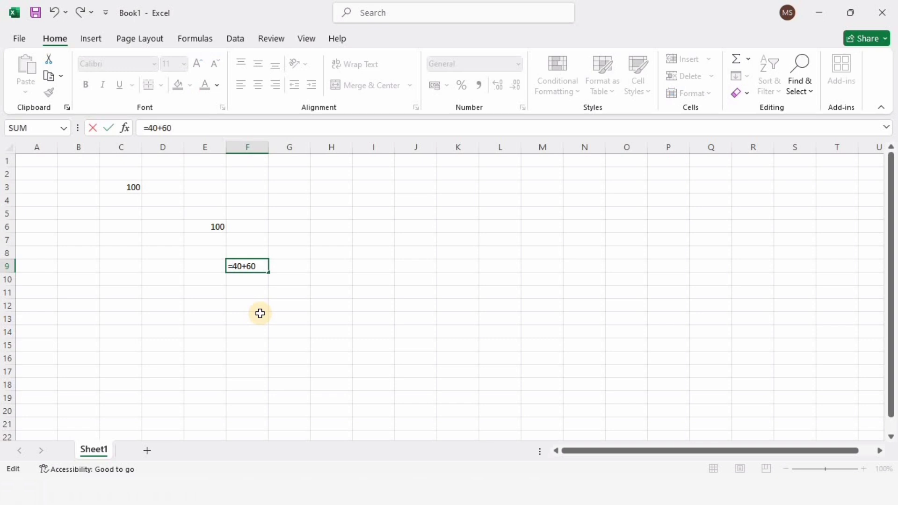
key(Return)
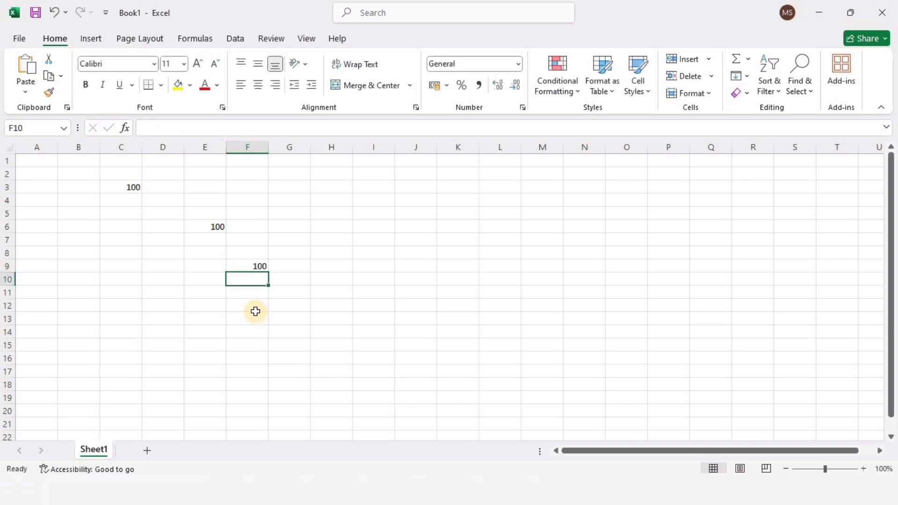
Step: Enter the formula =100-(45*2) in cell G6, and reselect the cell to review its formula
click(295, 230)
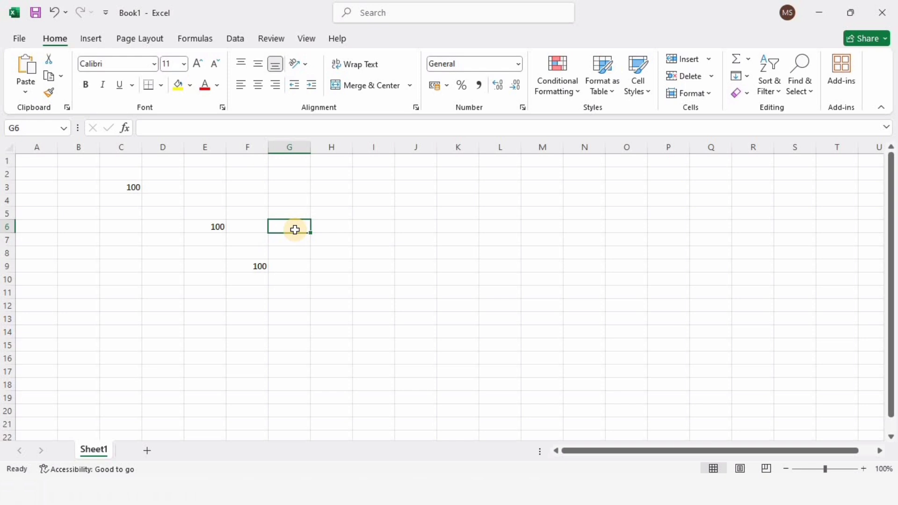
text(=)
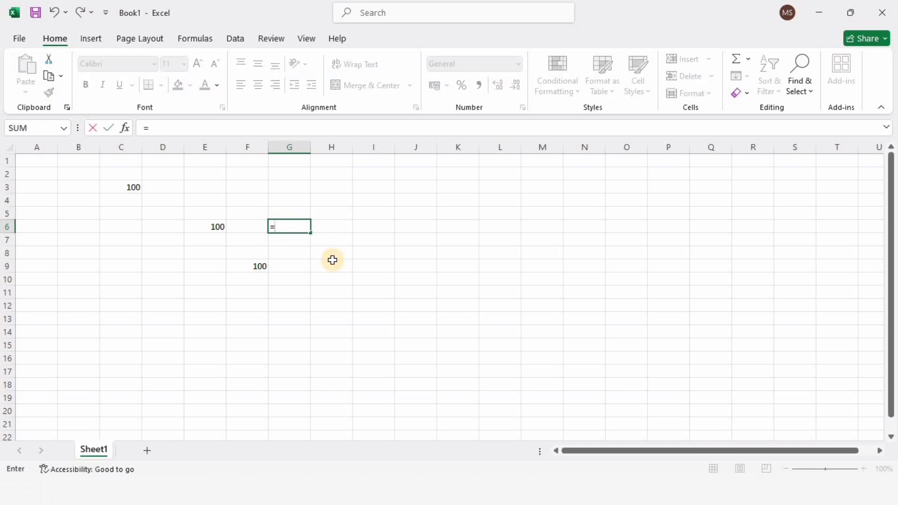
text(100-(45*2)
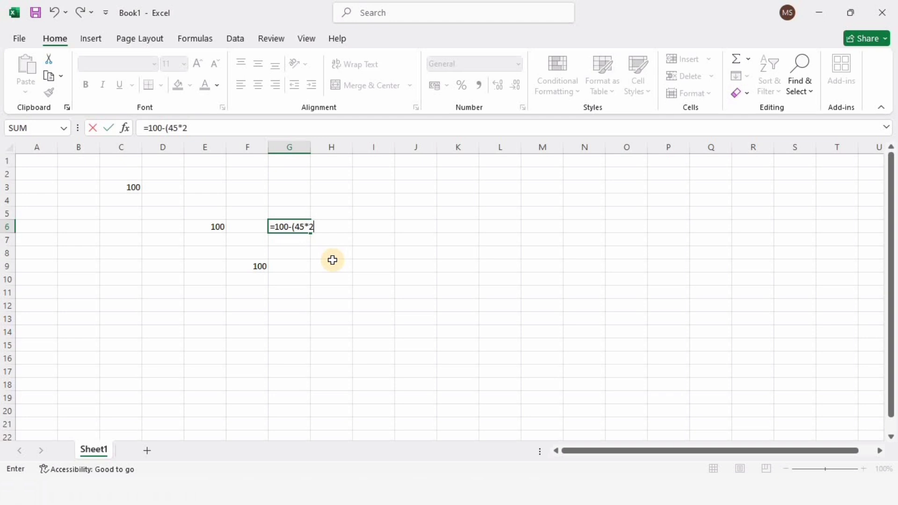
text())
key(Return)
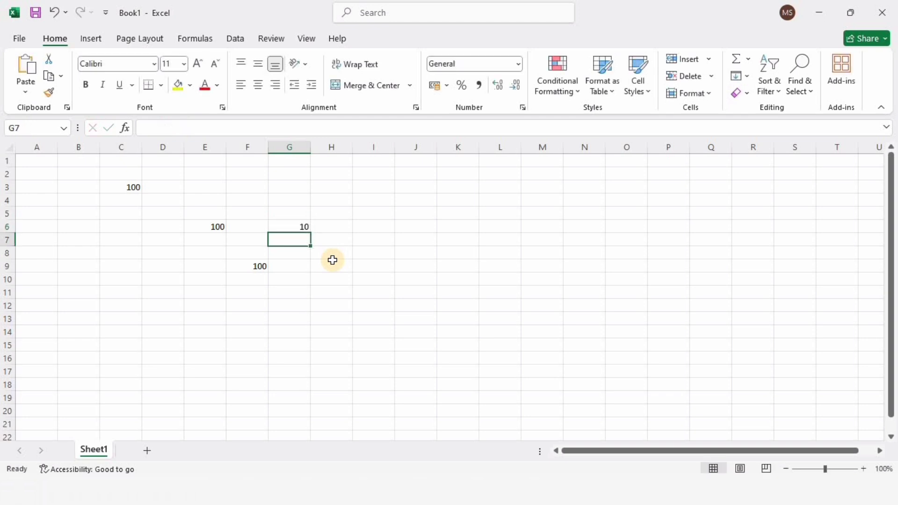
click(298, 227)
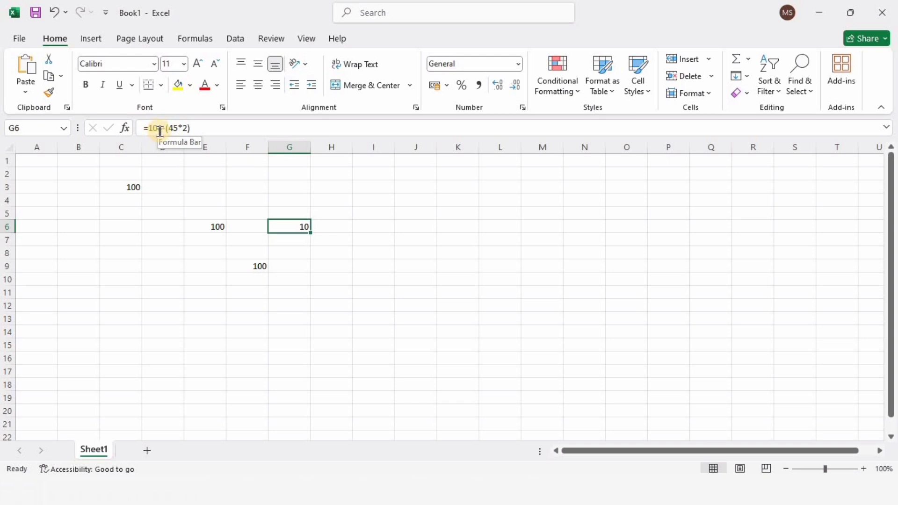
click(320, 293)
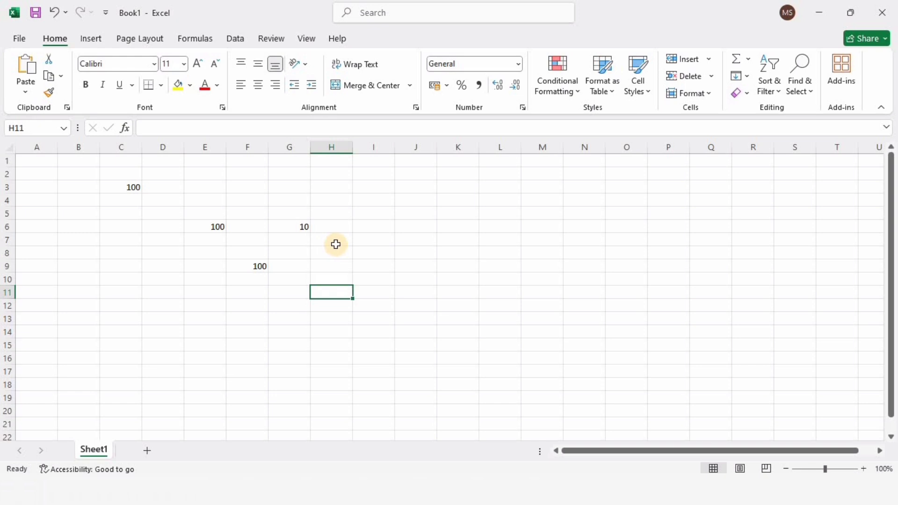
Step: Enter the formula =G6-4 in cell H7 by referencing cell G6, and compare the underlying formulas of H7 and G6
click(339, 244)
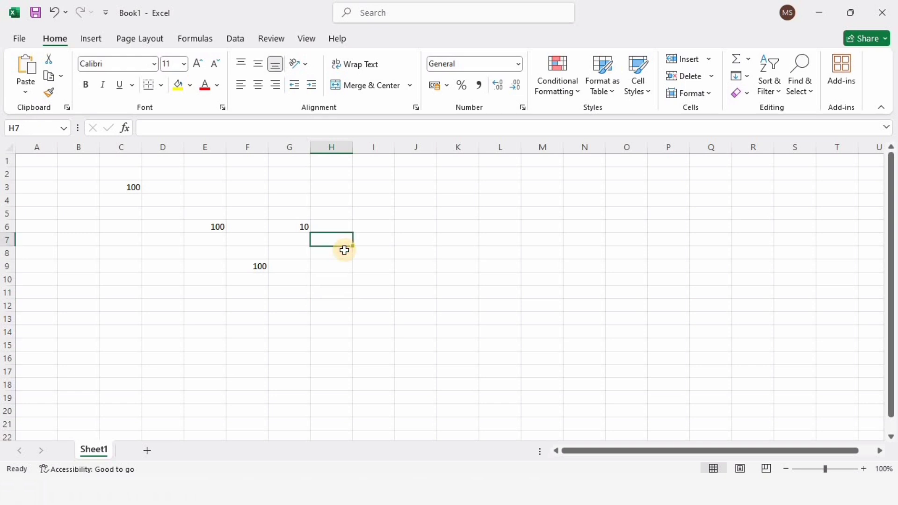
text(=)
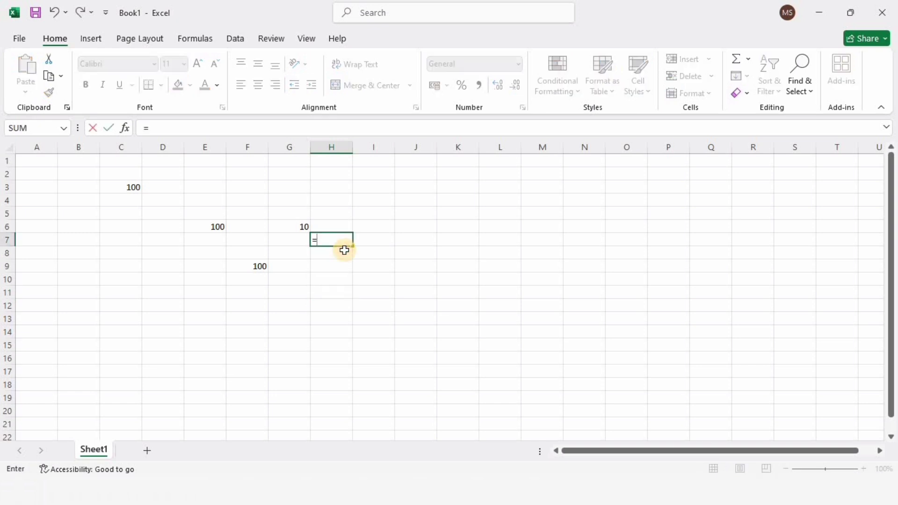
click(291, 226)
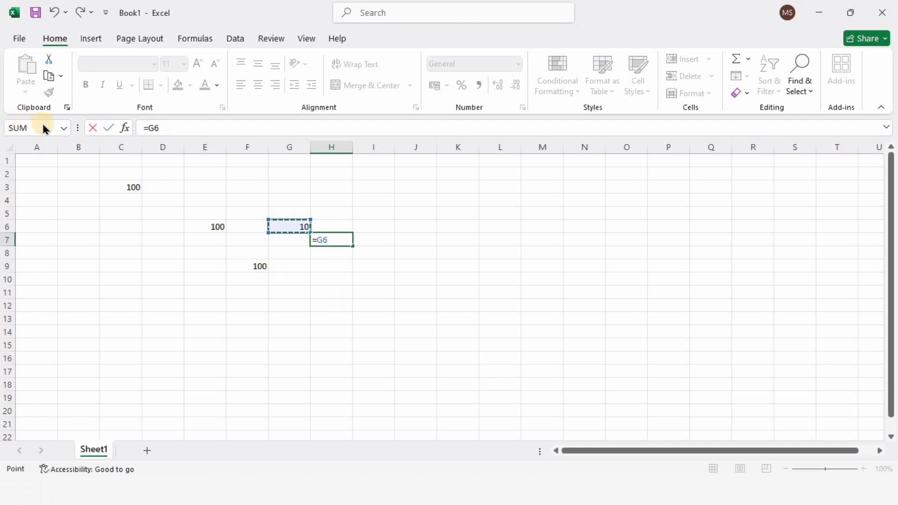
text(-4)
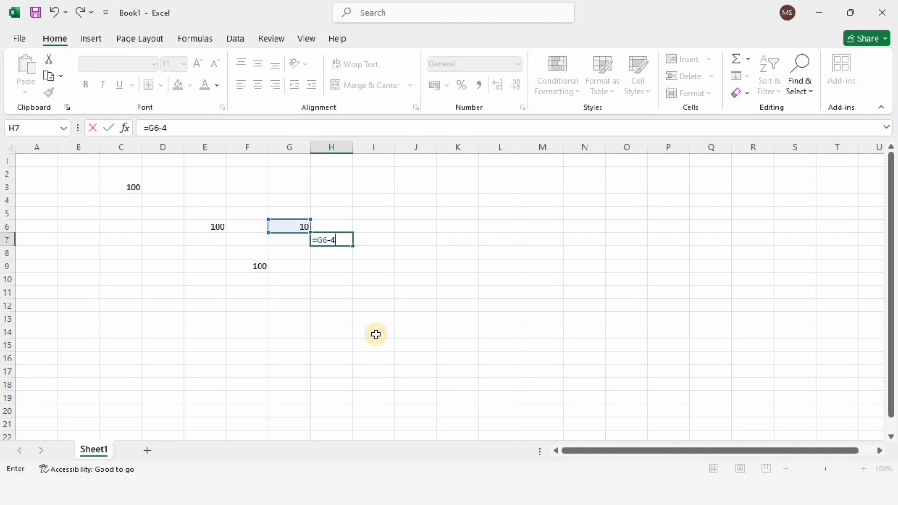
key(Return)
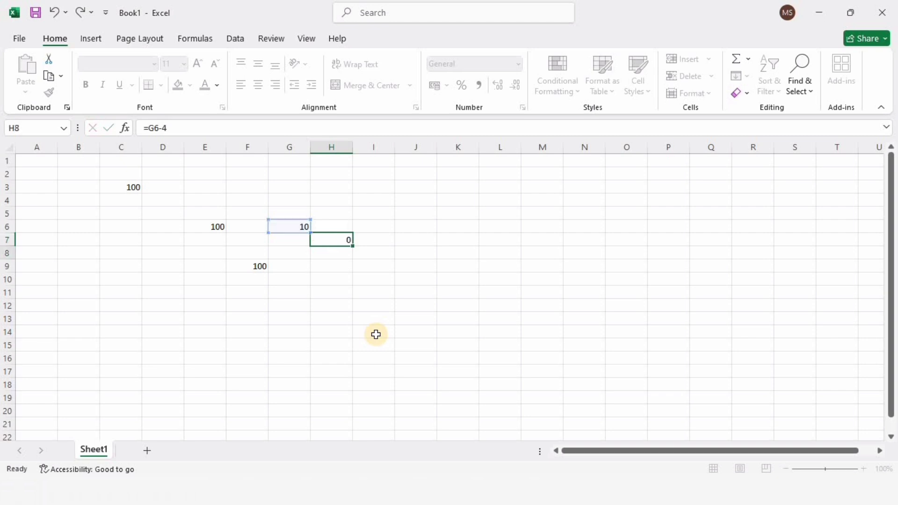
click(333, 241)
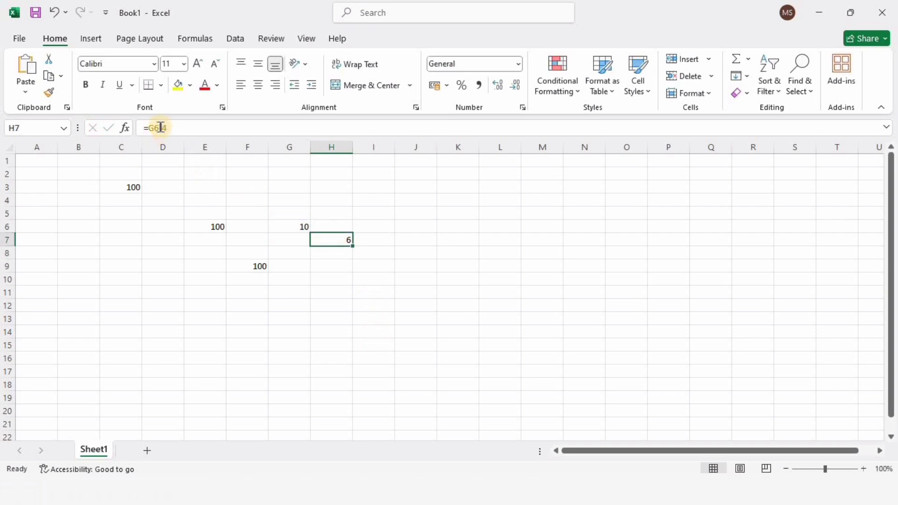
click(292, 227)
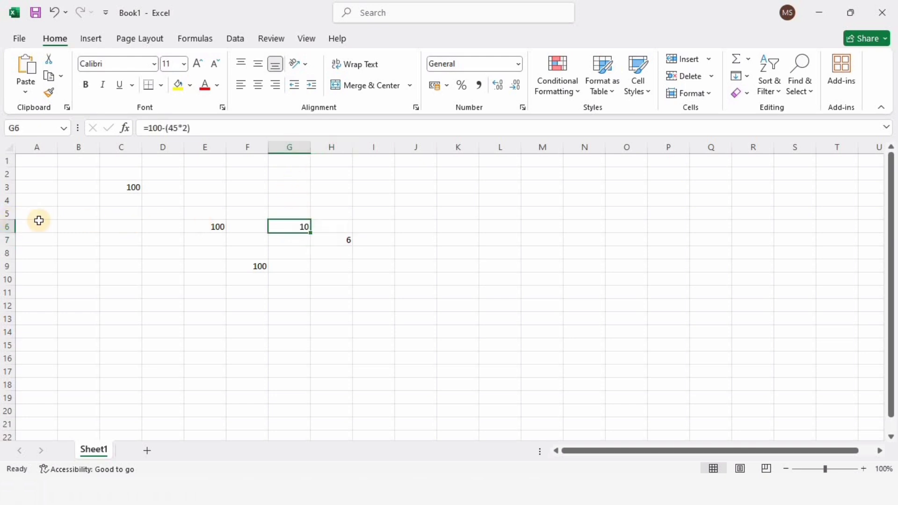
click(350, 241)
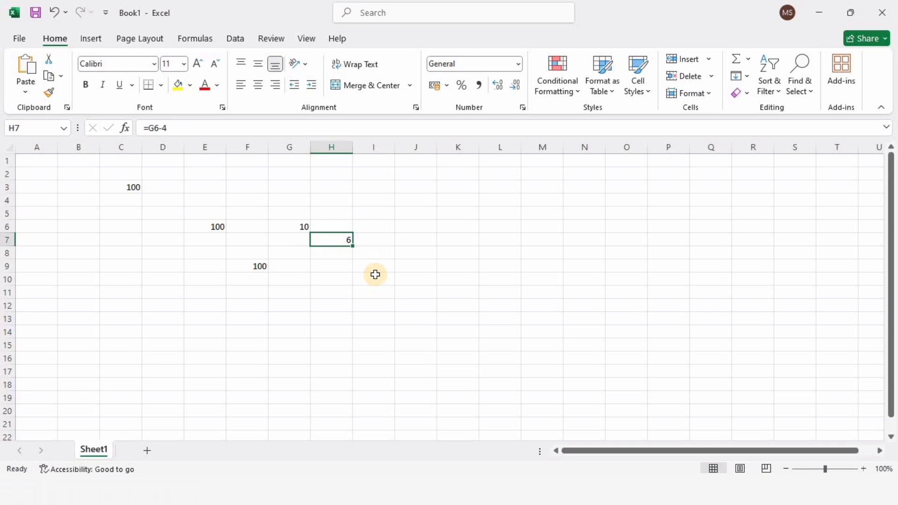